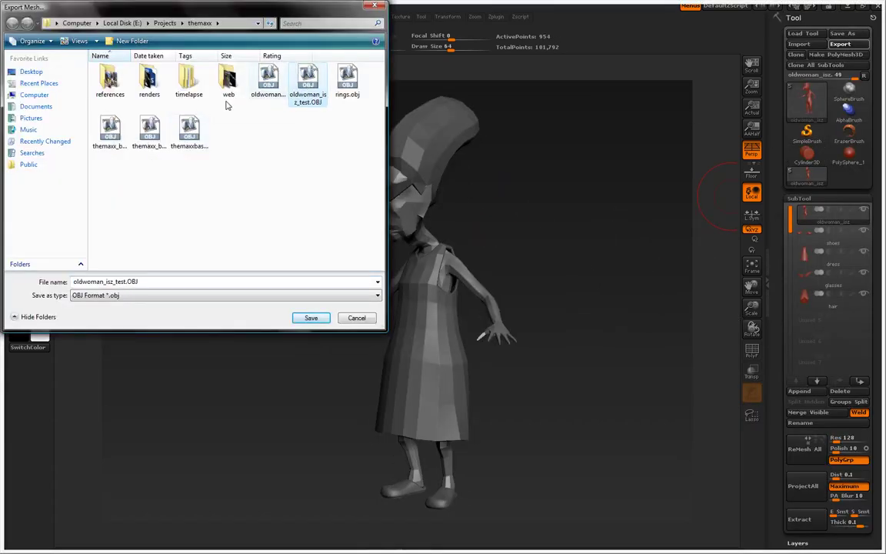
Export the model from ZBrush as oldwoman_isz_test.OBJ, divide it once, and zoom in on the face.
key("alt+Tab")
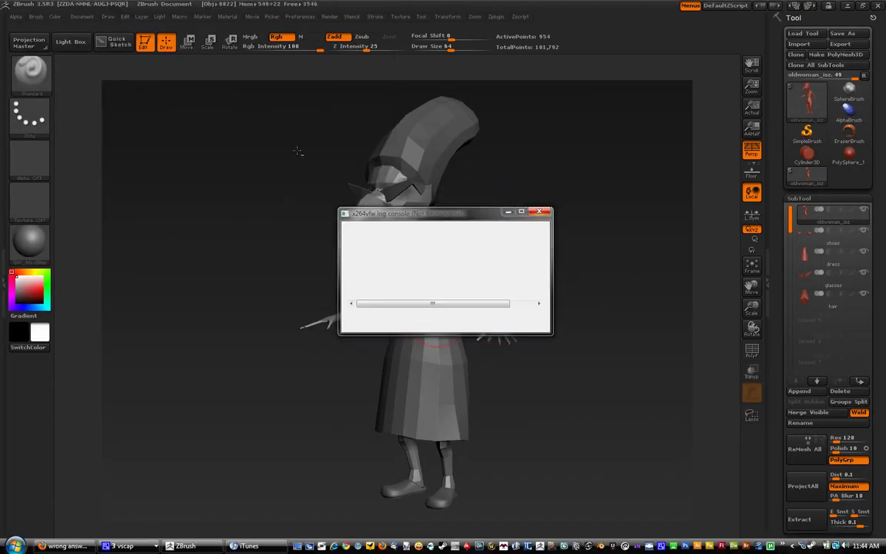
left_click(808, 431)
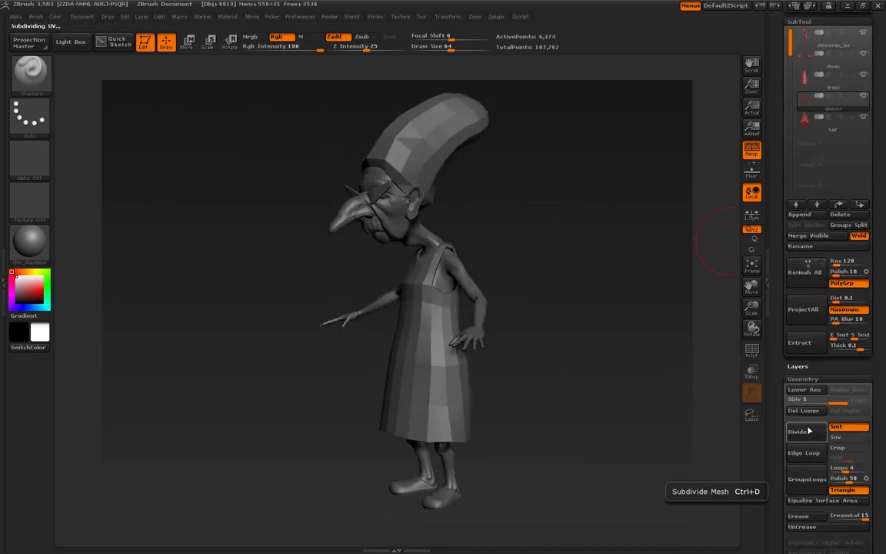
mouse_move(600, 384)
left_mouse_down()
mouse_move(662, 329)
mouse_move(637, 296)
left_mouse_up()
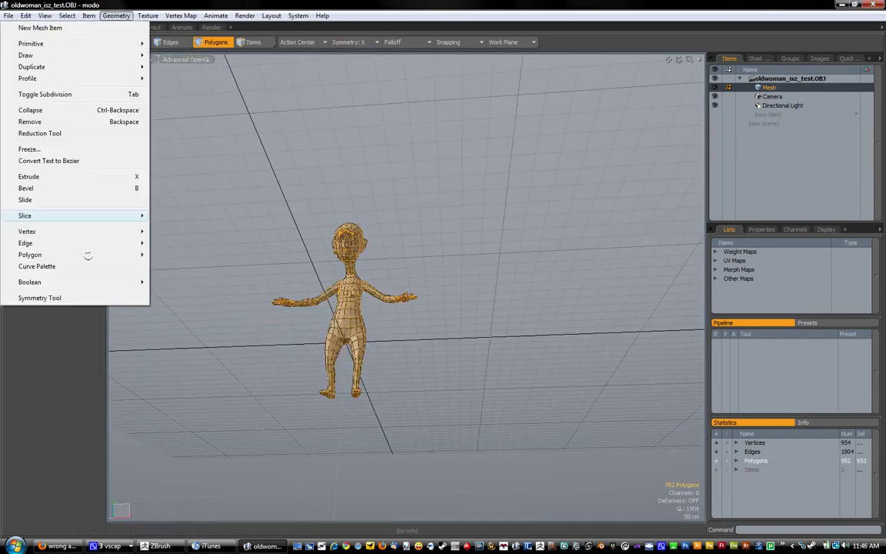
With Symmetry X on, extrude the mouth polygons inward into a cavity, then unhide the rest of the head.
left_click(84, 298)
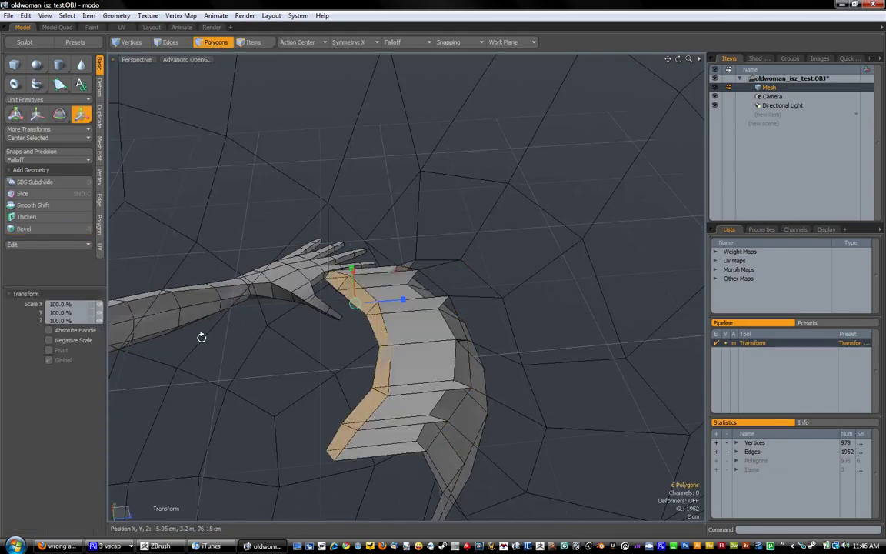
key("ctrl+z")
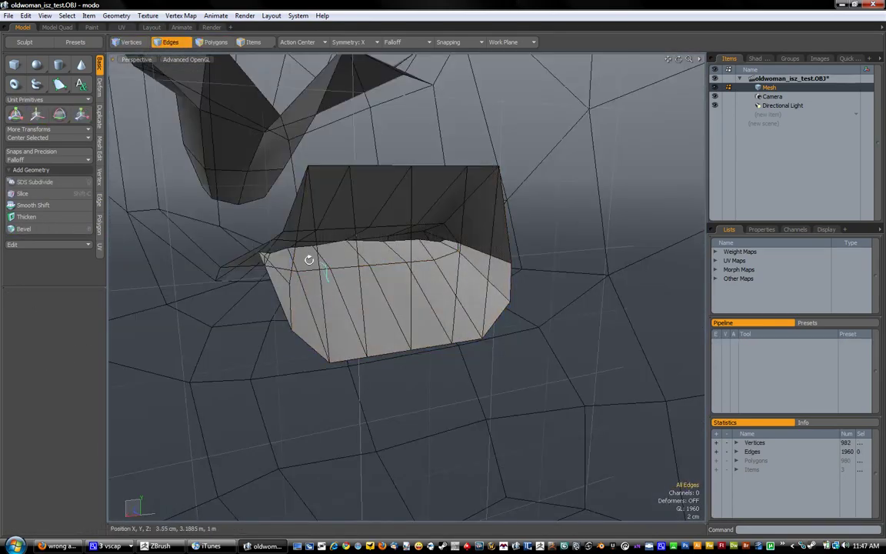
left_click_drag(308, 260, 225, 378, "alt")
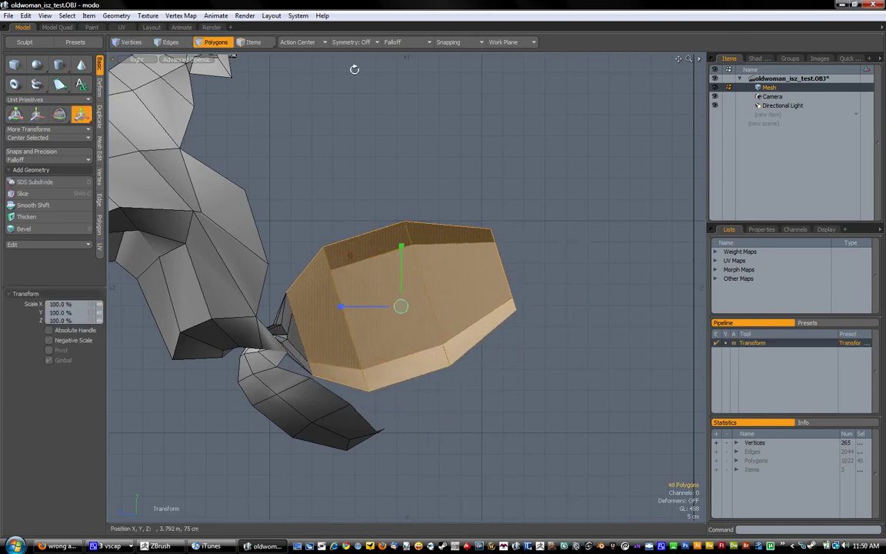
key("u")
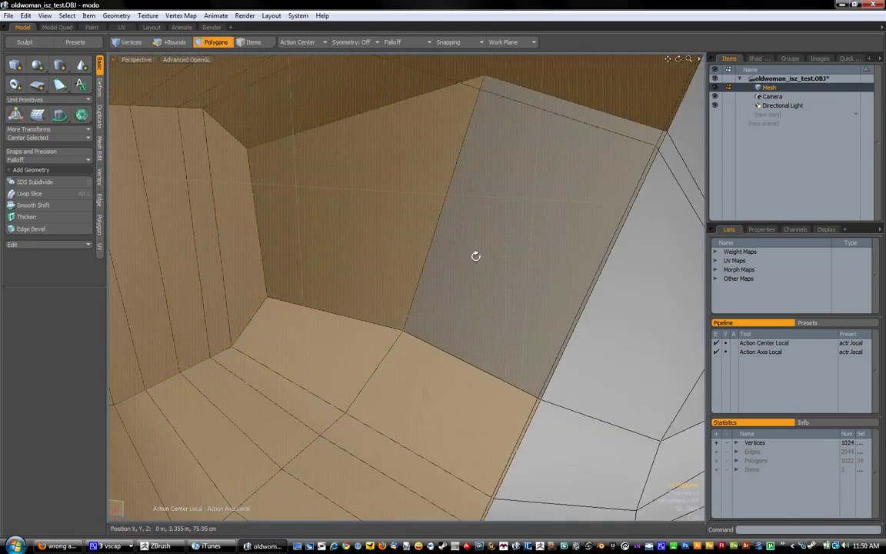
Smooth the selected cavity polygons and frame them in the view.
mouse_move(475, 256)
left_mouse_down("alt")
mouse_move(450, 236)
mouse_move(348, 227)
mouse_move(288, 321)
mouse_move(537, 311)
mouse_move(431, 387)
mouse_move(375, 316)
mouse_move(316, 484)
left_mouse_up("alt")
key("shift+s")
key("shift+a")
key("y")
Bevel an edge loop around the cavity to add extra loops.
key("2")
double_click(223, 386)
key("b")
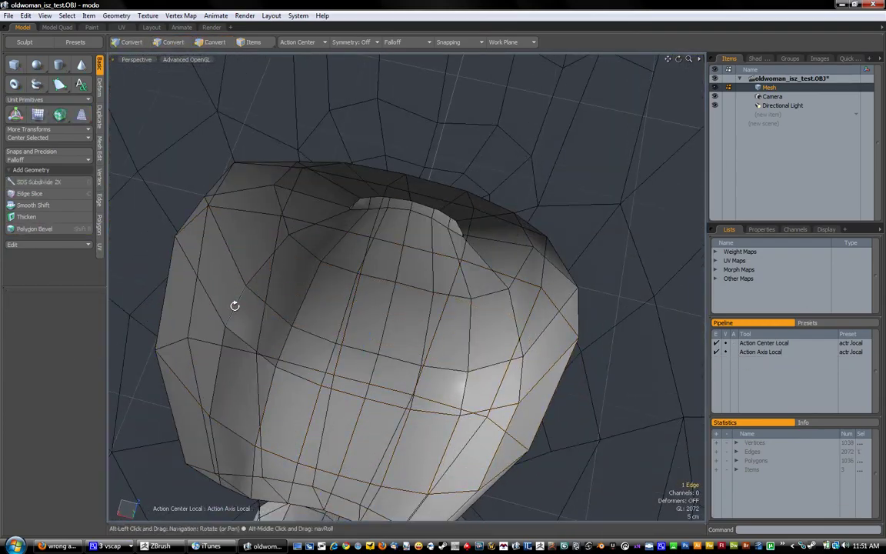
left_click_drag(235, 306, 307, 330, "alt")
key("w")
scroll(236, 265, "up", 5)
Clear the polygon selection and switch to the flat Right view for the new mesh.
key("3")
left_click_drag(236, 265, 533, 254, "alt")
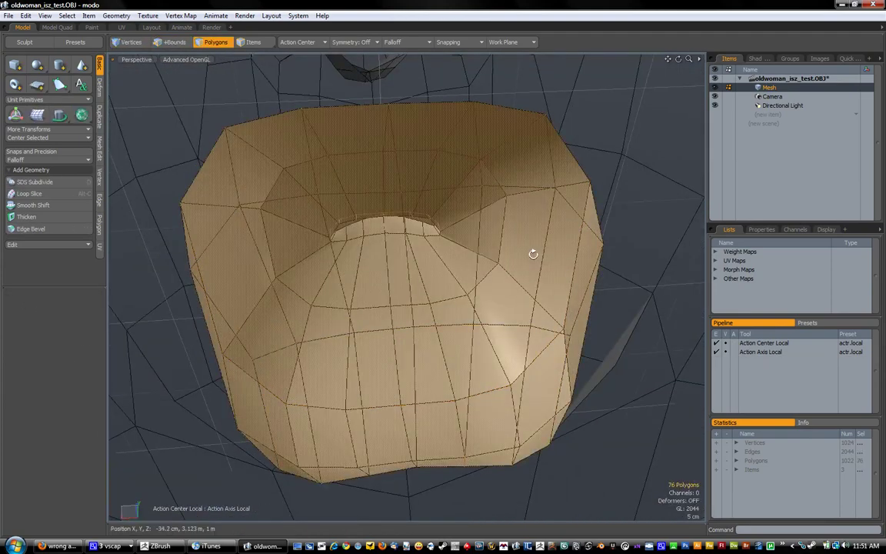
key("KP_1")
left_click(491, 277)
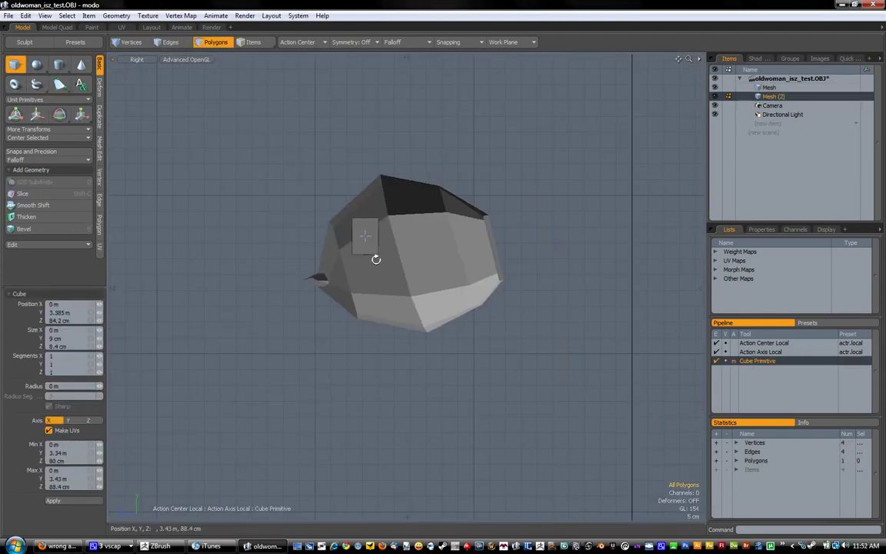
Bevel the new box's faces inward, working in the perspective view.
left_click(495, 223)
left_click_drag(510, 263, 476, 240, "alt")
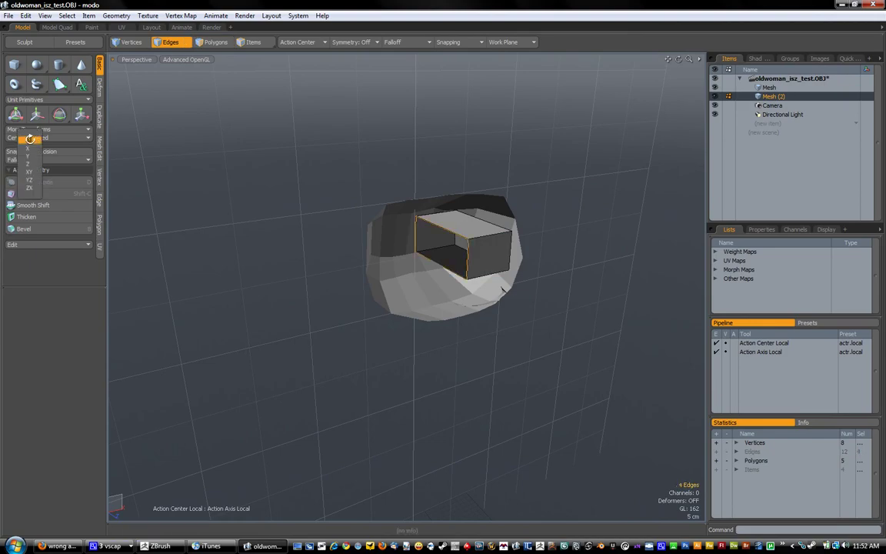
key("3")
scroll(543, 283, "up", 5)
mouse_move(542, 283)
left_mouse_down("alt")
mouse_move(159, 211)
mouse_move(468, 263)
mouse_move(470, 312)
mouse_move(475, 269)
mouse_move(435, 263)
mouse_move(530, 365)
mouse_move(190, 225)
mouse_move(366, 412)
left_mouse_up("alt")
key("b")
Split the box's top face between two vertices and set Action Center to Element.
key("1")
key("3")
left_click(366, 412)
left_click_drag(498, 262, 410, 247, "alt")
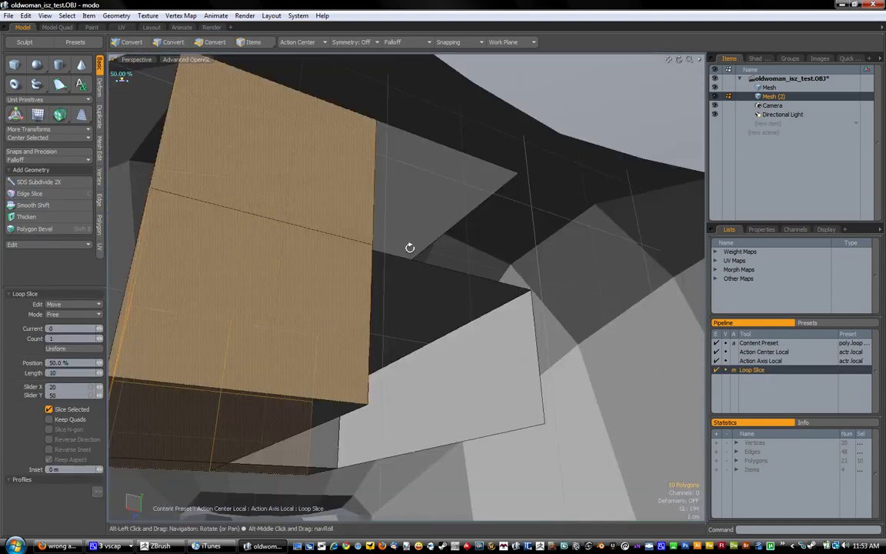
key("1")
right_click(390, 268)
key("p")
key("1")
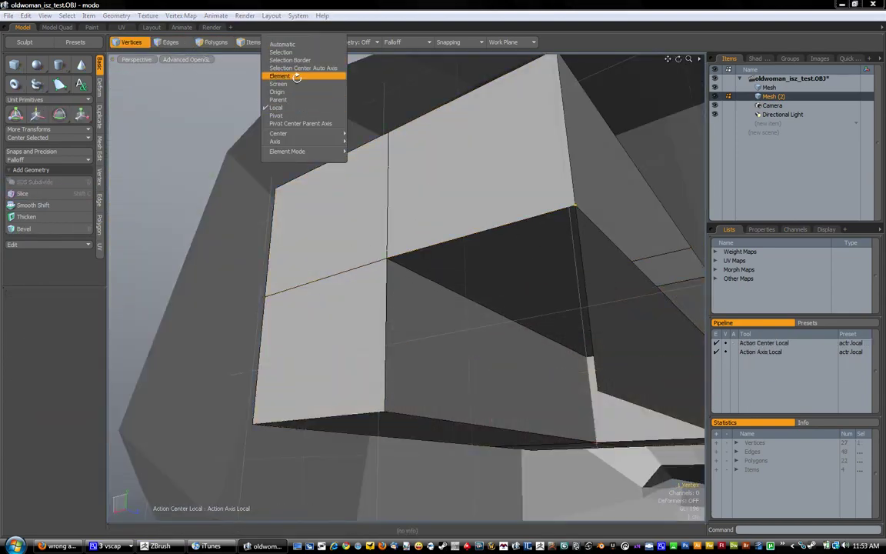
left_click(296, 77)
Select the box's lower front face and grow the selection to the adjacent polygons.
mouse_move(342, 245)
left_mouse_down("alt")
mouse_move(460, 338)
mouse_move(481, 329)
mouse_move(577, 370)
mouse_move(221, 115)
left_mouse_up("alt")
key("2")
key("q")
mouse_move(492, 426)
left_mouse_down("alt")
mouse_move(263, 53)
mouse_move(431, 221)
left_mouse_up("alt")
key("q")
mouse_move(503, 396)
left_mouse_down("alt")
mouse_move(393, 340)
mouse_move(247, 326)
left_mouse_up("alt")
key("3")
left_click(421, 353)
left_click_drag(420, 353, 343, 358, "alt")
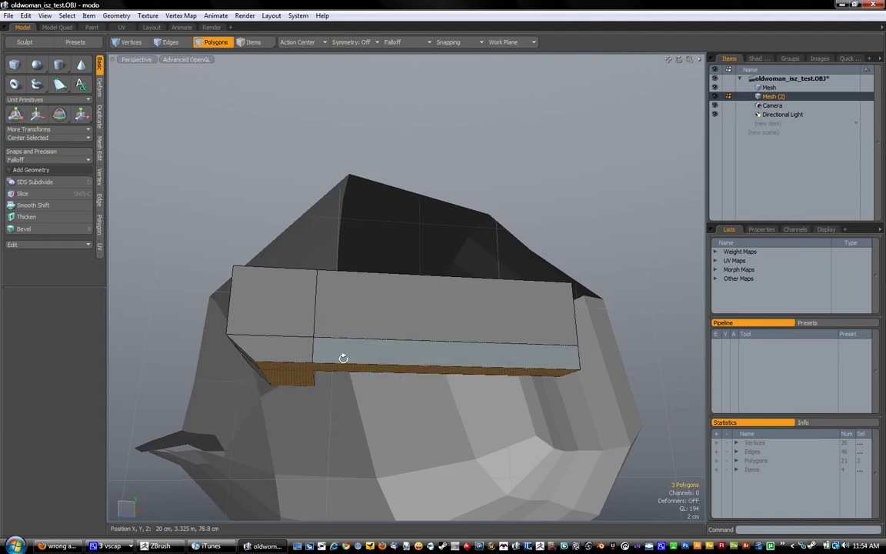
key("3")
Loop slice the box, SDS subdivide and smooth it, with Symmetry X enabled.
key("alt+c")
mouse_move(433, 296)
left_mouse_down("alt")
mouse_move(436, 259)
mouse_move(387, 273)
mouse_move(413, 349)
mouse_move(363, 340)
mouse_move(297, 181)
left_mouse_up("alt")
key("shift+d")
left_click(231, 168)
mouse_move(231, 167)
left_mouse_down("alt")
mouse_move(440, 231)
mouse_move(385, 184)
left_mouse_up("alt")
left_click(437, 201)
left_click(352, 42)
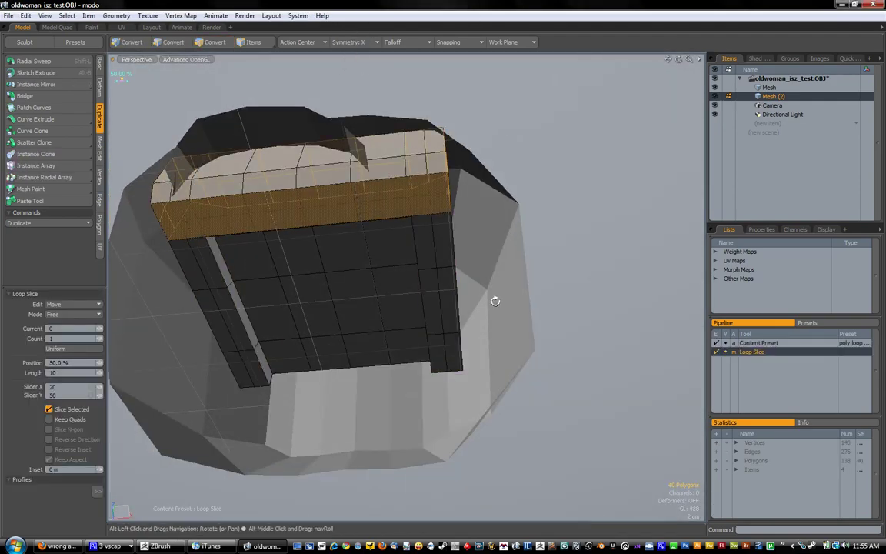
key("space")
mouse_move(494, 300)
left_mouse_down("alt")
mouse_move(471, 218)
mouse_move(417, 376)
mouse_move(481, 93)
mouse_move(351, 138)
left_mouse_up("alt")
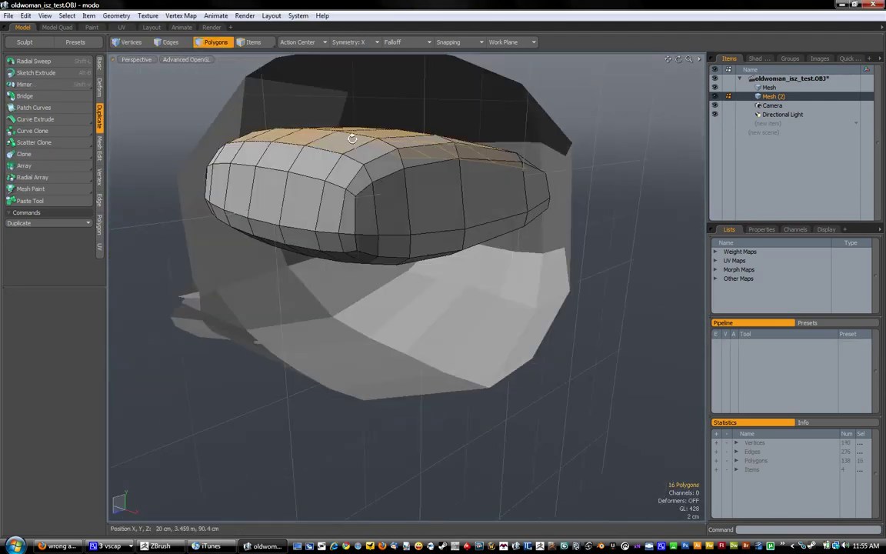
Sculpt the bar into a curved U shape with the Move brush, varying its size.
left_click(24, 41)
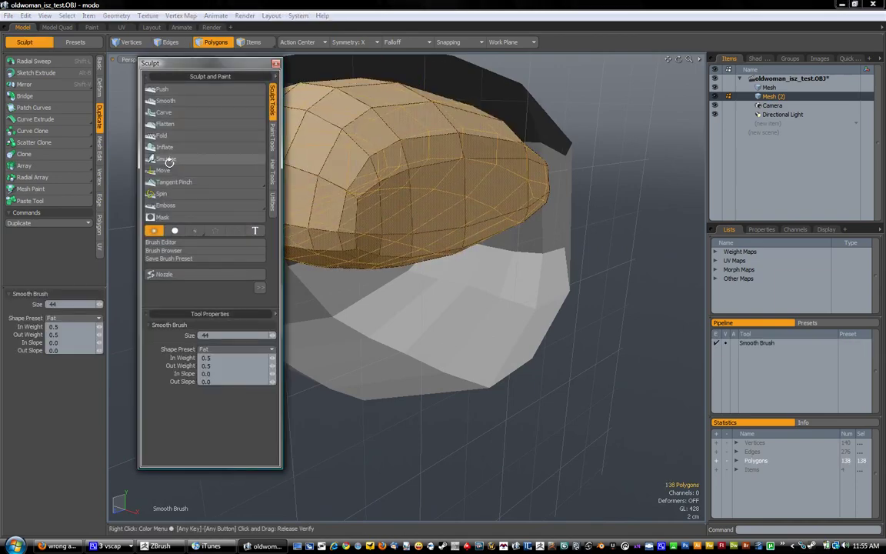
left_click(163, 170)
mouse_move(508, 247)
left_mouse_down("alt")
mouse_move(603, 263)
mouse_move(565, 190)
mouse_move(495, 178)
mouse_move(464, 143)
mouse_move(512, 86)
mouse_move(499, 228)
mouse_move(471, 146)
mouse_move(405, 131)
mouse_move(438, 123)
mouse_move(455, 123)
mouse_move(477, 142)
mouse_move(458, 131)
mouse_move(344, 170)
mouse_move(534, 176)
mouse_move(370, 247)
left_mouse_up("alt")
mouse_move(422, 132)
left_mouse_down("alt")
mouse_move(383, 223)
mouse_move(543, 212)
left_mouse_up("alt")
mouse_move(563, 158)
left_mouse_down("alt")
mouse_move(477, 178)
mouse_move(473, 187)
left_mouse_up("alt")
mouse_move(411, 234)
left_mouse_down("alt")
mouse_move(411, 150)
mouse_move(468, 205)
mouse_move(415, 174)
mouse_move(499, 226)
mouse_move(394, 241)
mouse_move(476, 222)
mouse_move(512, 178)
mouse_move(498, 241)
mouse_move(425, 229)
left_mouse_up("alt")
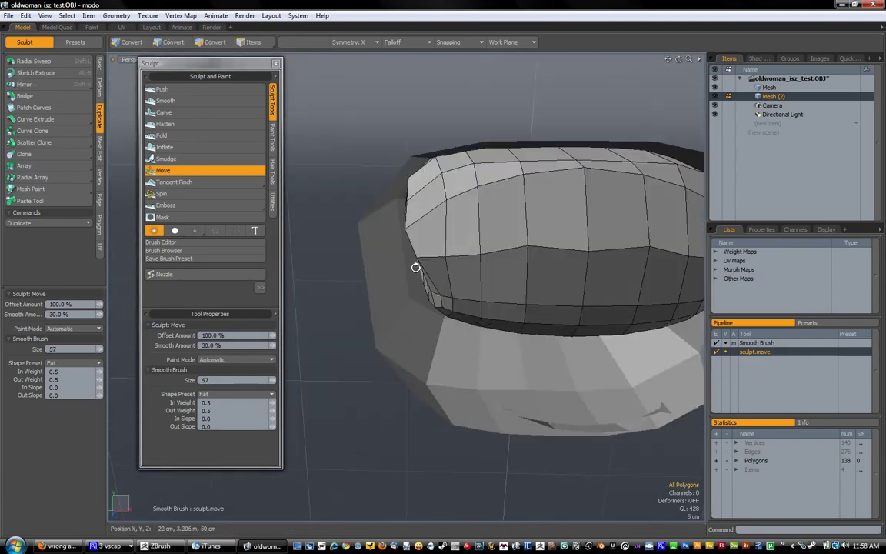
mouse_move(416, 267)
left_mouse_down("alt")
mouse_move(409, 197)
mouse_move(422, 280)
left_mouse_up("alt")
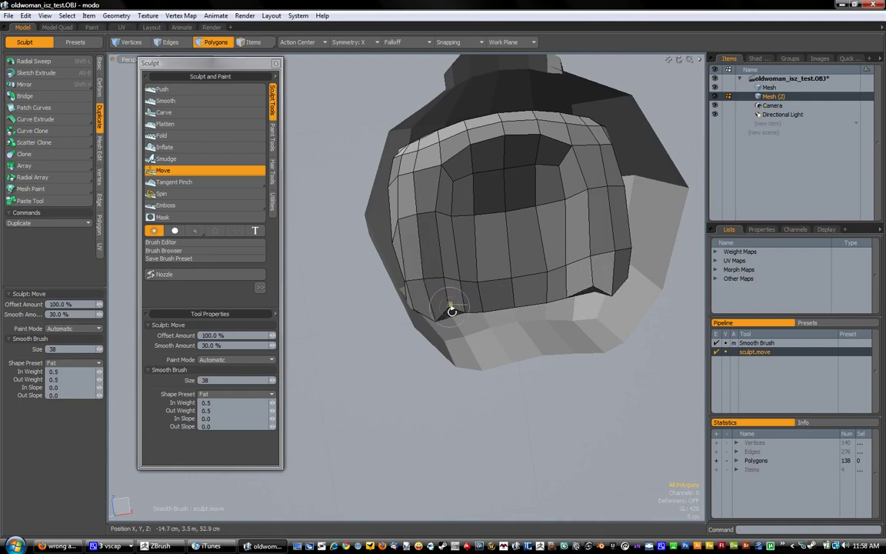
mouse_move(402, 218)
left_mouse_down("alt")
mouse_move(406, 257)
mouse_move(374, 250)
mouse_move(290, 192)
mouse_move(527, 244)
mouse_move(477, 116)
left_mouse_up("alt")
Select the whole bar mesh and make a mirrored copy with Duplicate > Mirror.
key("space")
double_click(527, 245)
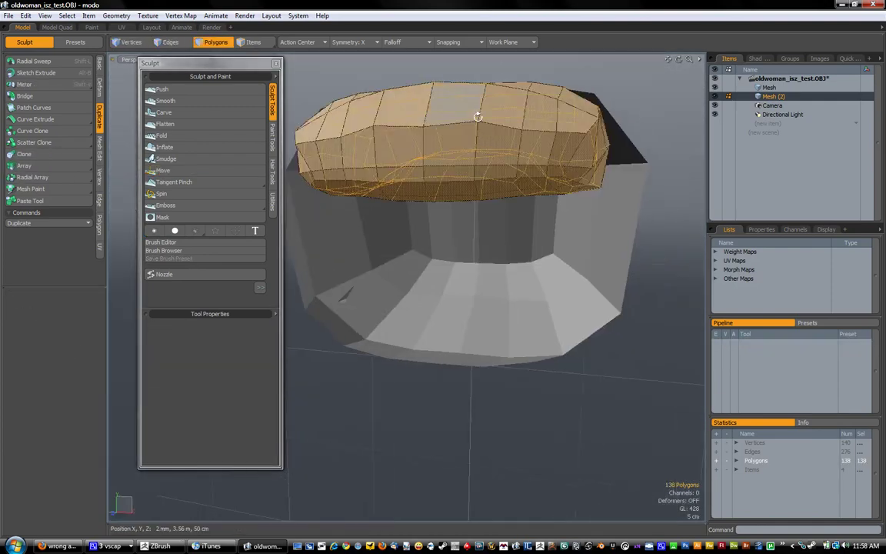
left_click(57, 85)
scroll(495, 281, "down", 5)
Move the mirrored copy up above the original bar.
key("w")
left_click_drag(439, 499, 427, 183)
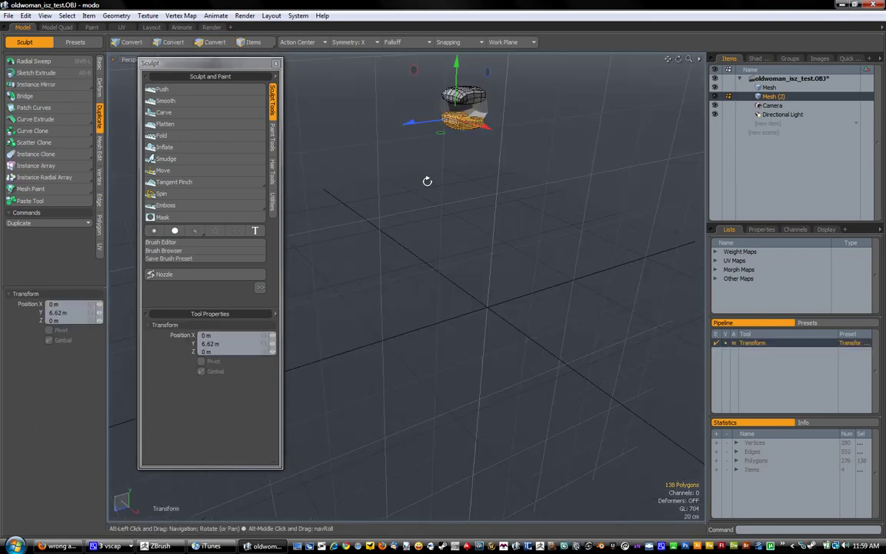
scroll(427, 182, "up", 5)
key("space")
Bevel the tongue's front polygons and extend the tip along Z.
left_click_drag(430, 252, 458, 156, "alt")
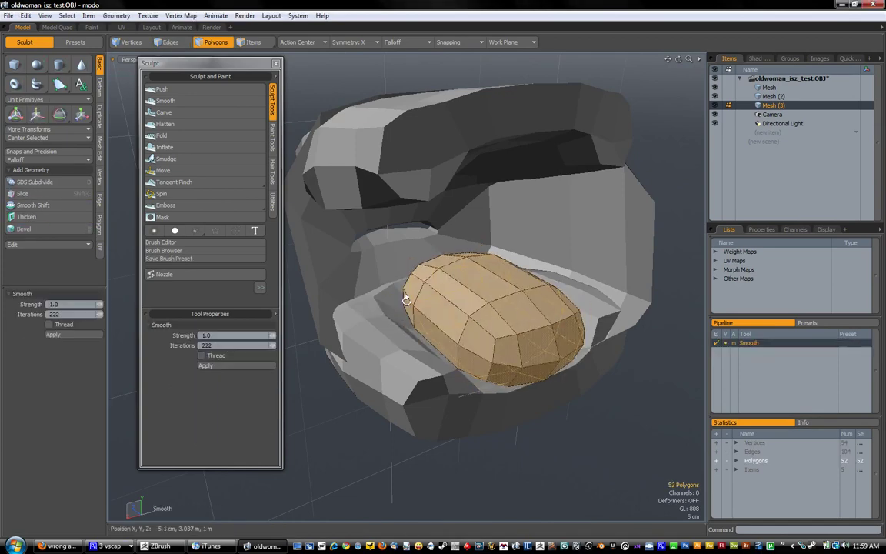
mouse_move(406, 300)
left_mouse_down("alt")
mouse_move(500, 296)
mouse_move(420, 390)
mouse_move(559, 361)
mouse_move(578, 265)
mouse_move(504, 301)
left_mouse_up("alt")
left_click(487, 302)
key("b")
key("w")
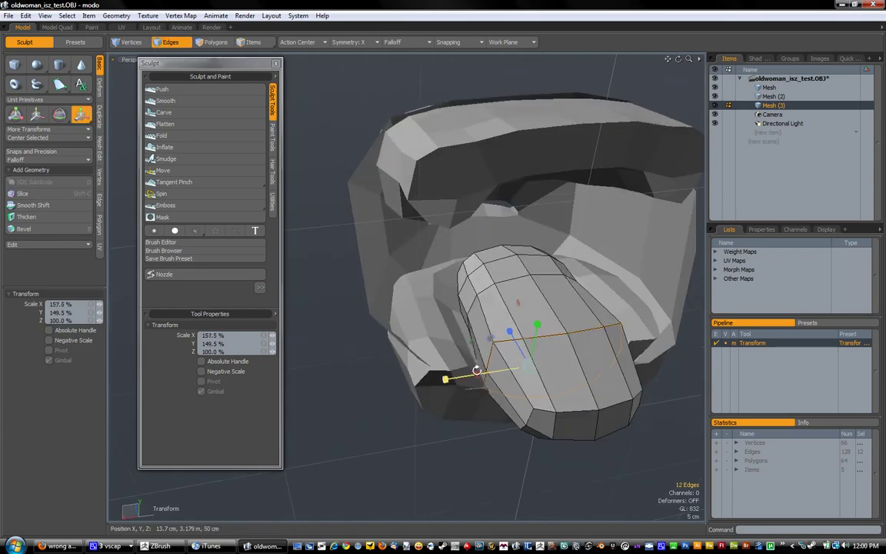
Refine the tongue's shape with the Sculpt Move brush.
left_click(163, 170)
mouse_move(451, 263)
left_mouse_down("alt")
mouse_move(477, 317)
mouse_move(524, 277)
mouse_move(574, 291)
mouse_move(524, 315)
mouse_move(447, 290)
mouse_move(477, 293)
mouse_move(393, 306)
left_mouse_up("alt")
key("space")
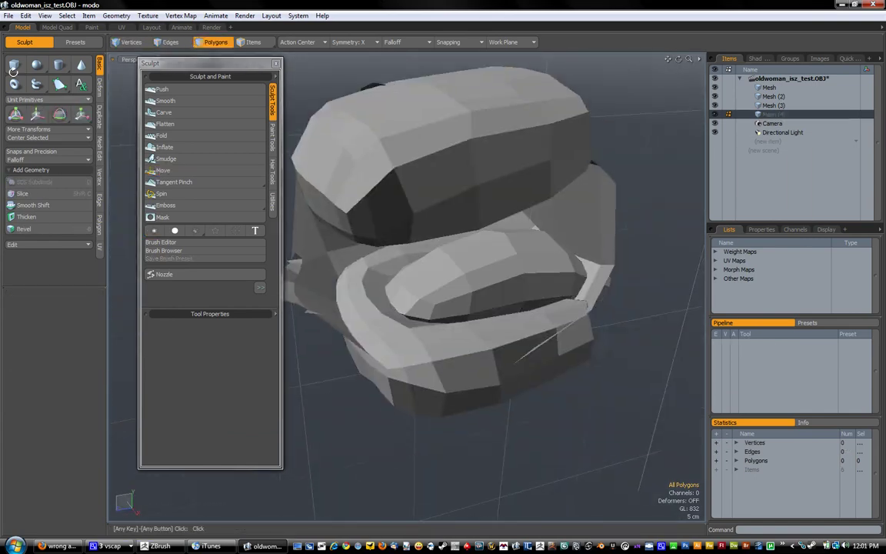
Draw a small cube in the mouth and stretch its top face into a tall, narrow tooth.
mouse_move(343, 277)
left_mouse_down("alt")
mouse_move(385, 297)
mouse_move(397, 314)
mouse_move(311, 2)
left_mouse_up("alt")
key("space")
left_click(390, 287)
key("y")
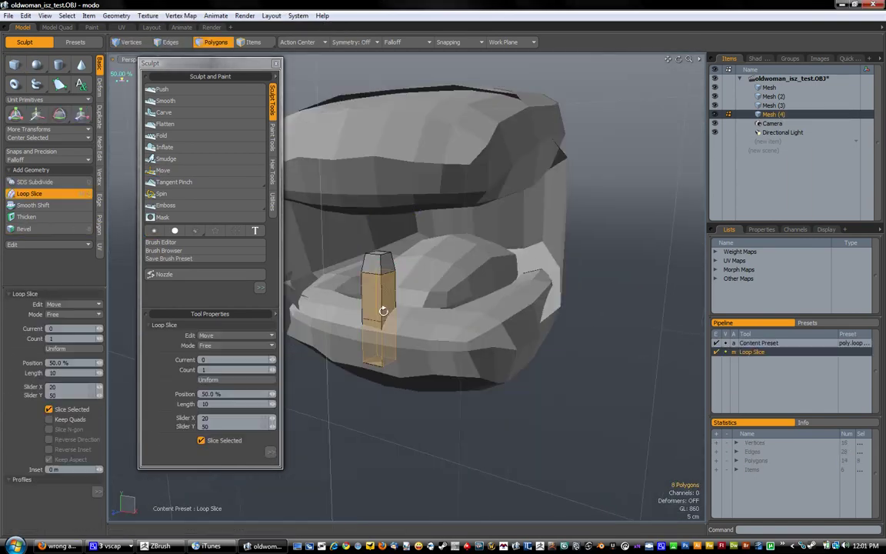
mouse_move(423, 261)
left_mouse_down("alt")
mouse_move(416, 303)
mouse_move(312, 344)
mouse_move(426, 302)
mouse_move(464, 356)
mouse_move(453, 253)
mouse_move(459, 335)
mouse_move(431, 269)
mouse_move(363, 184)
left_mouse_up("alt")
Clone the tooth as whole items into a row of copies.
key("5")
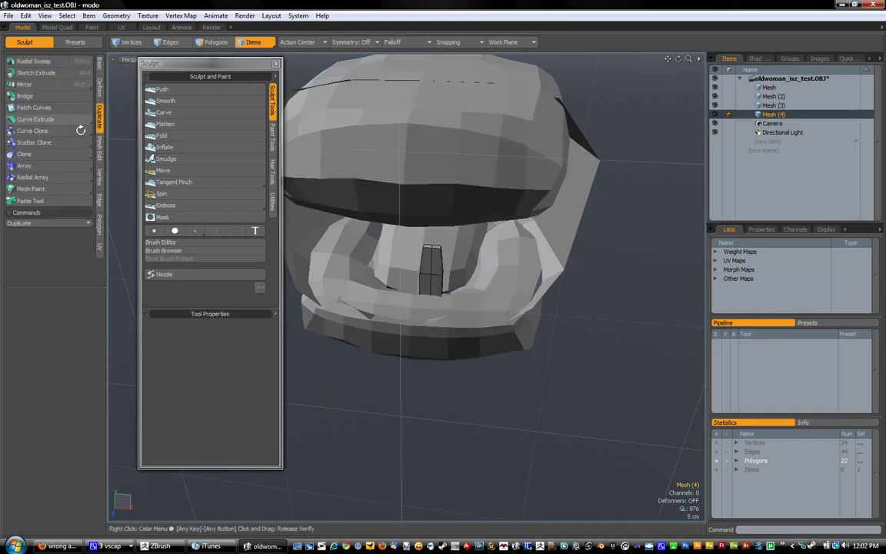
left_click(24, 154)
scroll(457, 369, "down", 5)
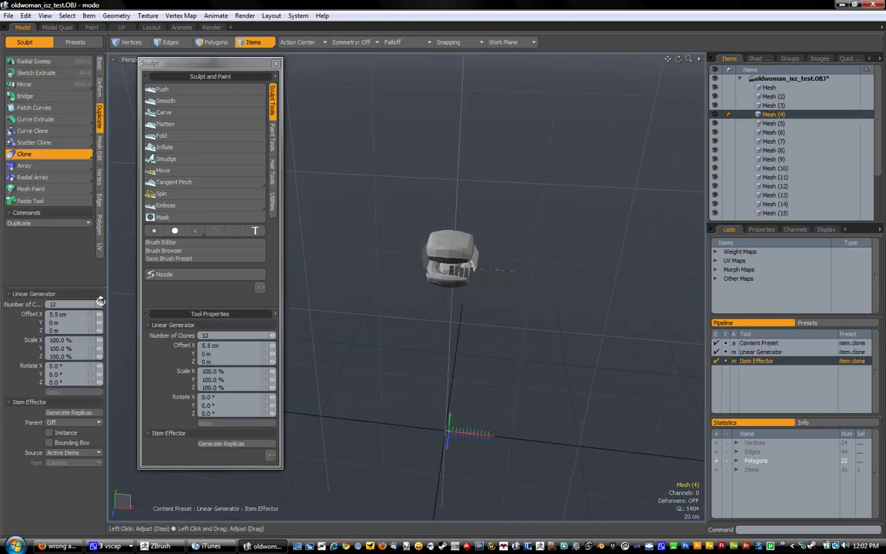
left_click_drag(332, 332, 423, 300, "alt")
left_click(99, 83)
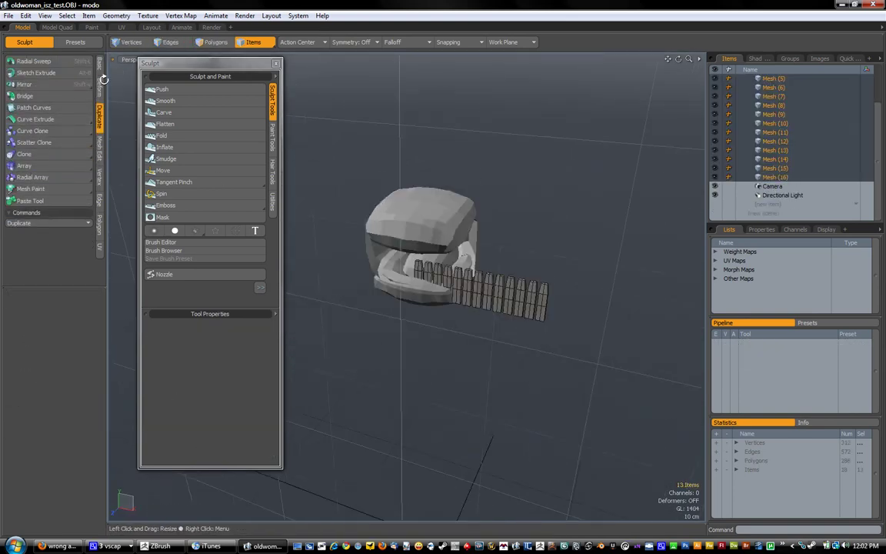
Try a bend on the clones, then undo back to the single tooth.
left_click(24, 155)
key("ctrl+z")
key("ctrl+z")
key("ctrl+z")
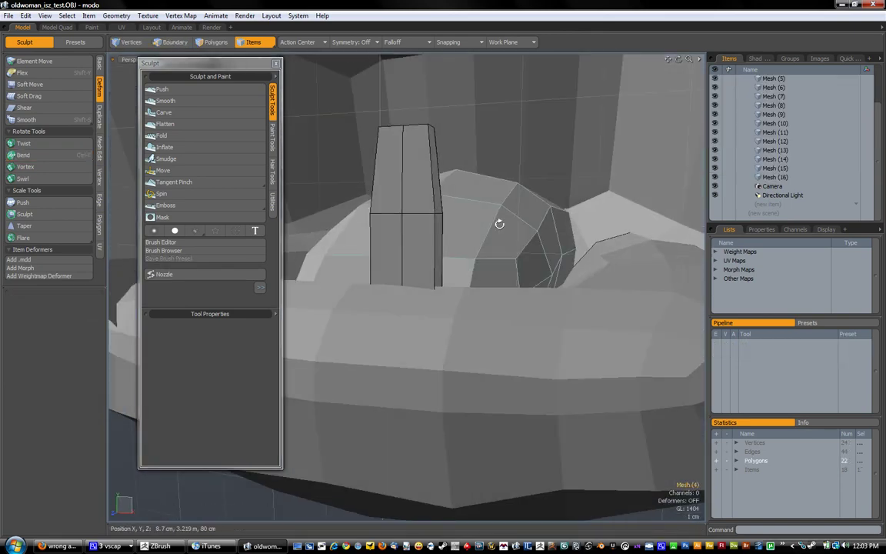
key("ctrl+z")
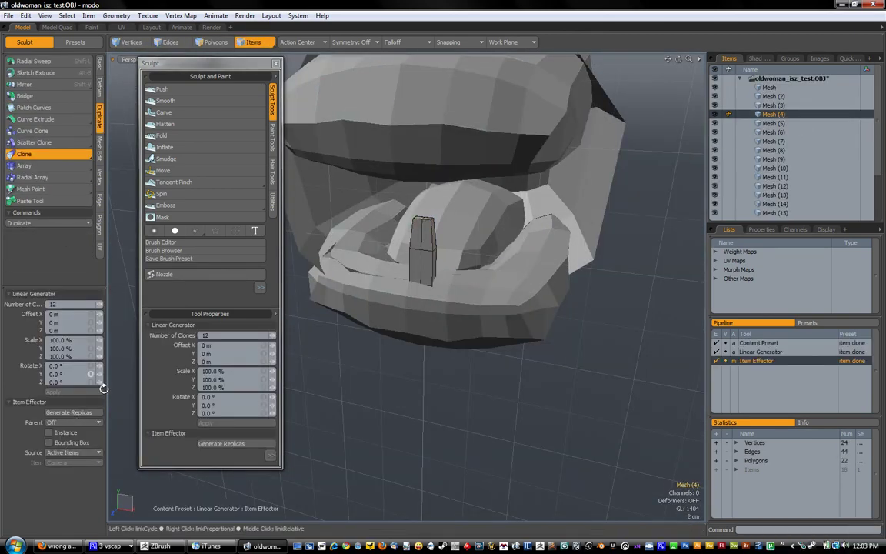
scroll(442, 293, "down", 5)
key("a")
left_click_drag(402, 283, 633, 346, "alt")
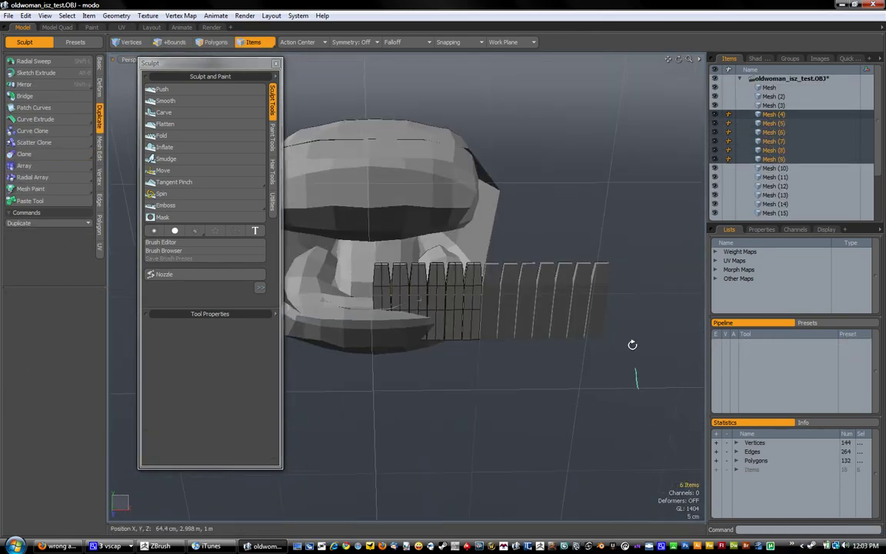
Retry the bend on the cloned items, cancel it, and delete the clone items.
left_click(99, 83)
left_click(23, 155)
left_click(390, 315)
left_click_drag(390, 315, 485, 286, "alt")
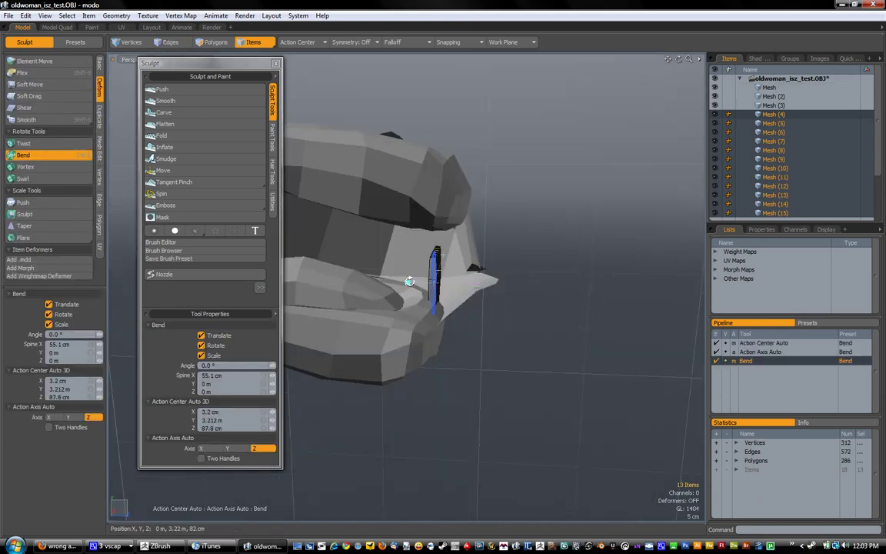
mouse_move(410, 282)
left_mouse_down("alt")
mouse_move(451, 300)
mouse_move(701, 151)
left_mouse_up("alt")
key("ctrl+z")
left_click(775, 213, "shift")
left_click(583, 300)
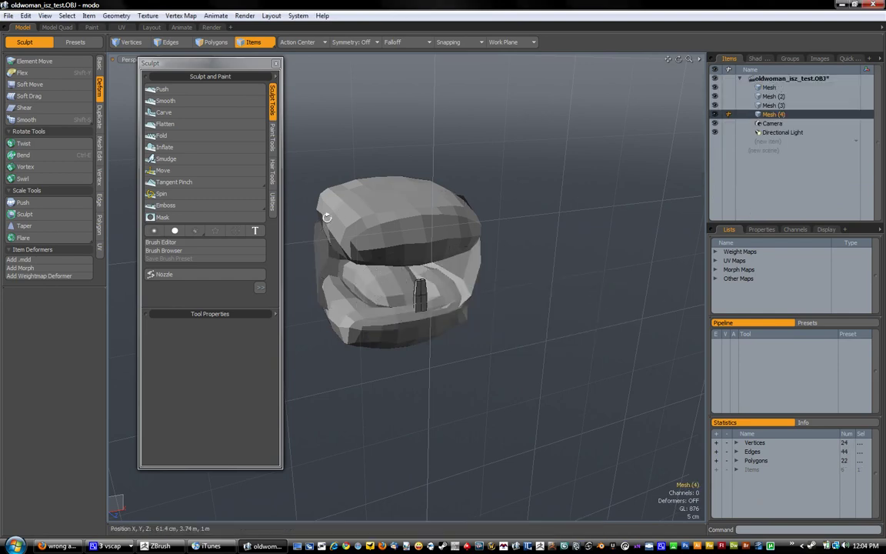
Clone the tooth's polygons with the Linear Generator into a row of teeth.
key("3")
key("shift+a")
left_click(98, 115)
left_click(24, 154)
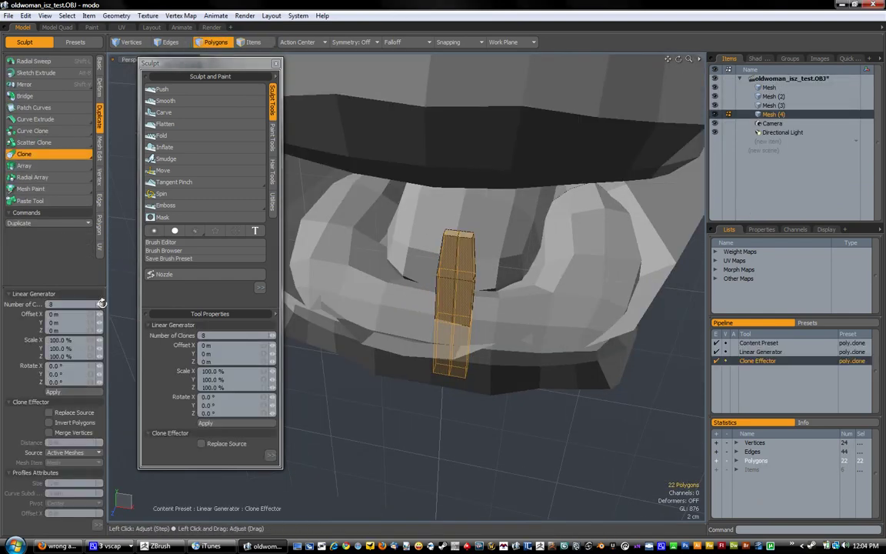
left_click_drag(448, 334, 471, 336)
left_click(24, 154)
Apply Bend to the row of teeth from a straight-on front view.
left_click(98, 86)
left_click(24, 154)
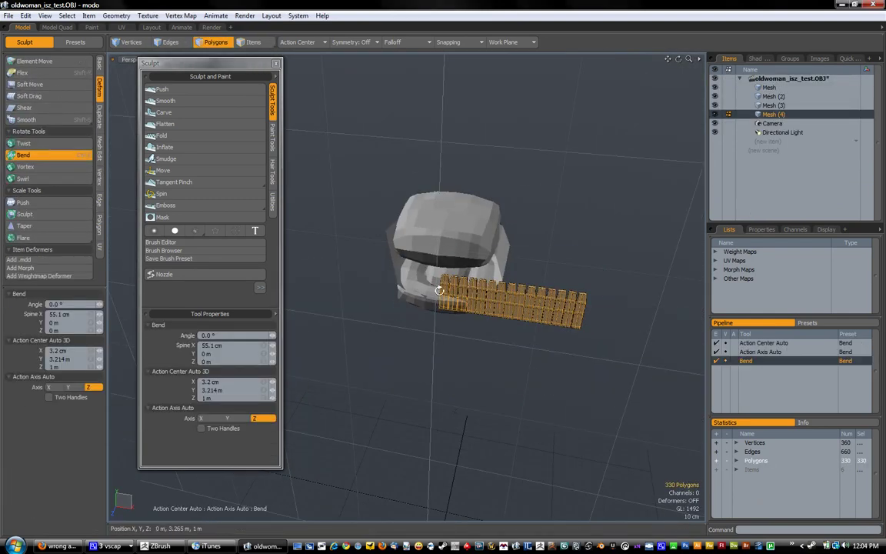
left_click_drag(426, 233, 404, 170, "alt")
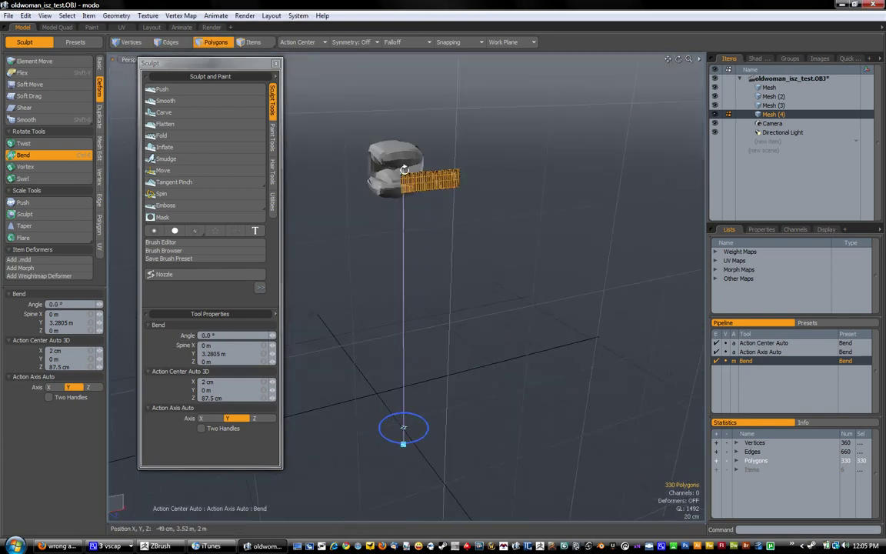
left_click_drag(405, 421, 473, 232, "alt")
scroll(390, 265, "up", 5)
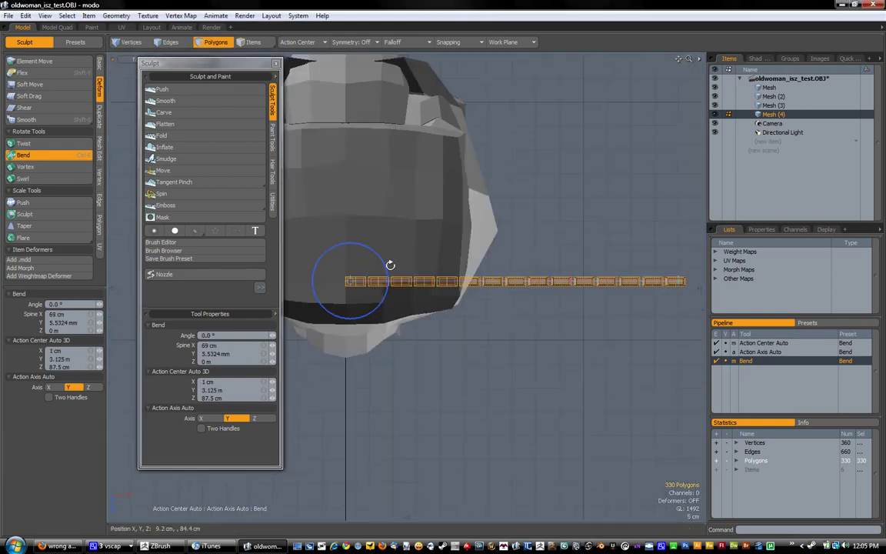
left_click_drag(255, 196, 133, 392, "alt")
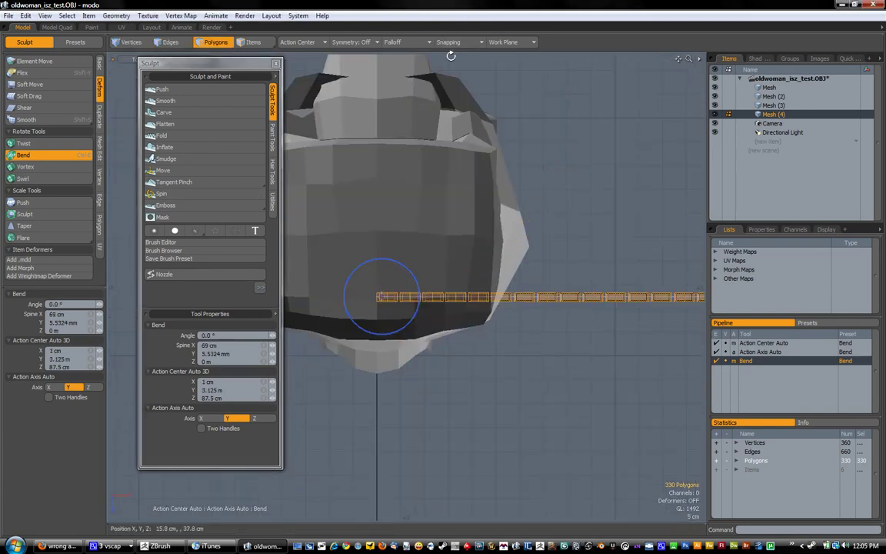
Add a Linear Falloff and curve the row of teeth into an arc around the jaw.
left_click(392, 41)
left_click(373, 57)
scroll(415, 285, "down", 3)
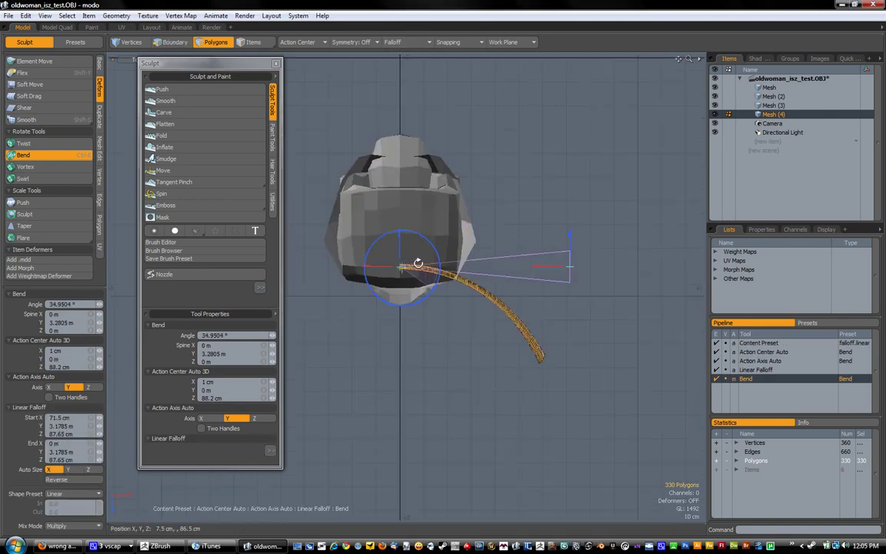
mouse_move(426, 269)
left_mouse_down()
mouse_move(420, 237)
mouse_move(468, 414)
left_mouse_up()
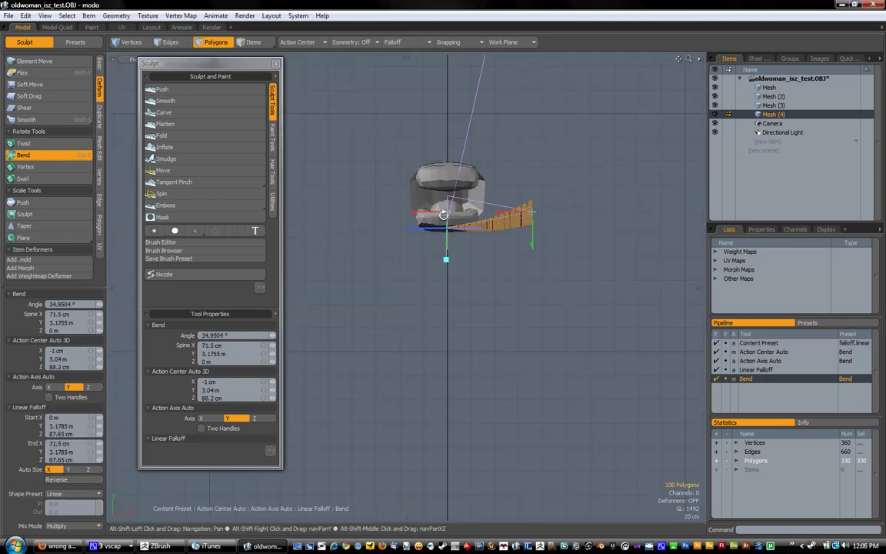
scroll(444, 214, "up", 3)
scroll(455, 277, "down", 3)
scroll(446, 135, "up", 3)
left_click_drag(562, 313, 416, 298)
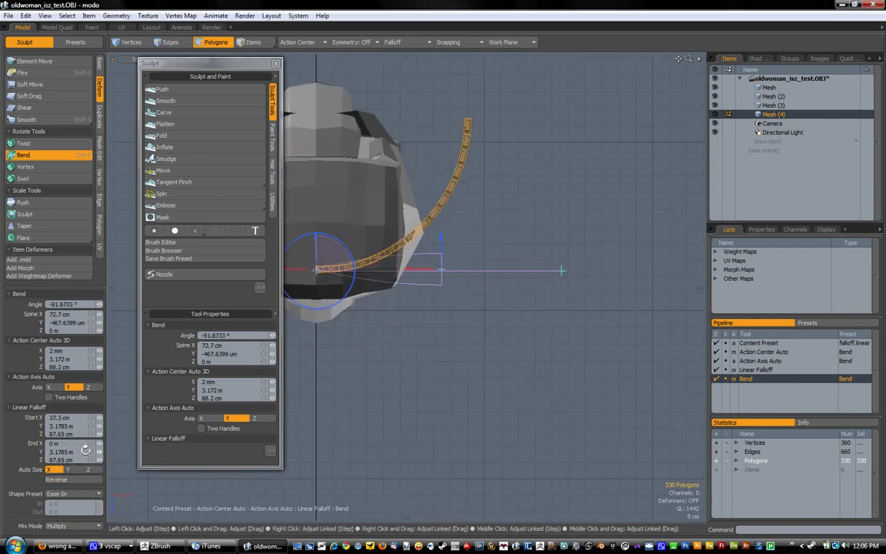
key("space")
left_click_drag(494, 271, 625, 167, "alt")
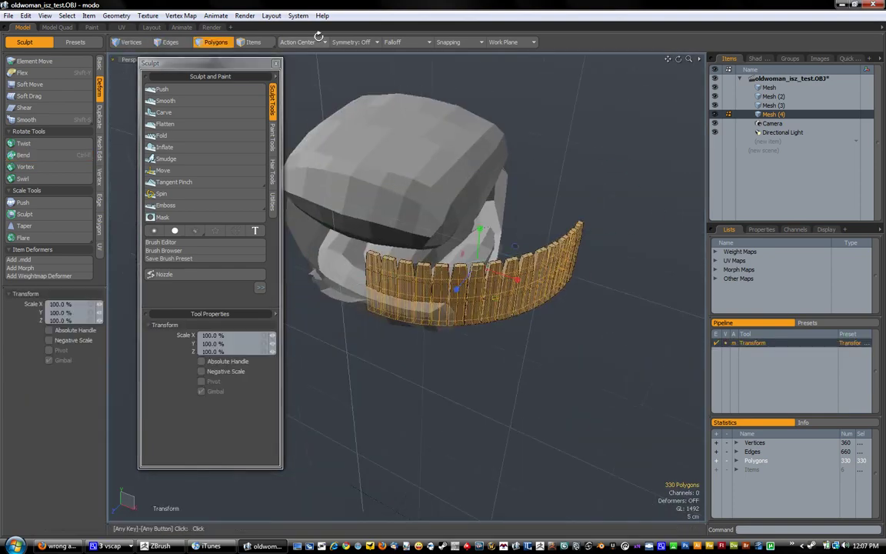
Mirror the curved teeth arc into a full lower ring and scale it narrower to fit the mouth.
scroll(468, 398, "down", 3)
left_click(292, 59)
scroll(444, 254, "up", 3)
left_click(24, 84)
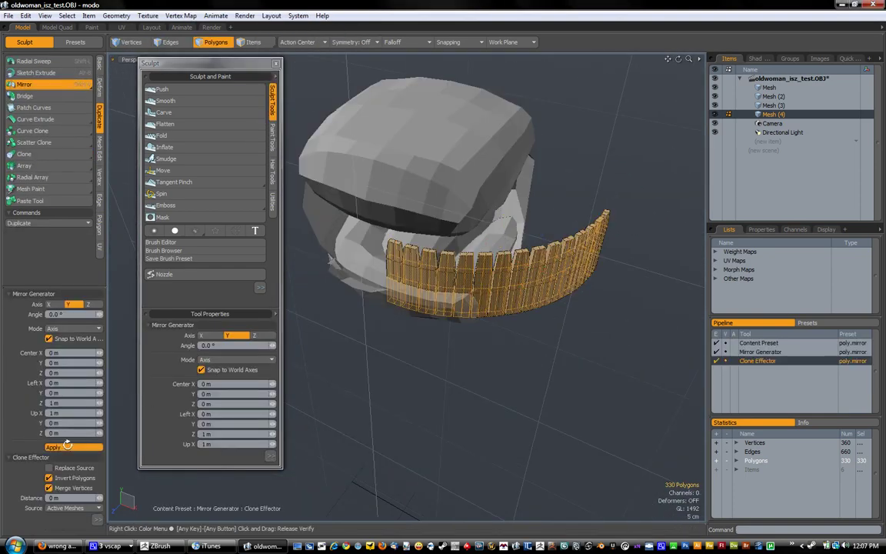
left_click(72, 440)
key("r")
mouse_move(465, 395)
left_mouse_down("alt")
mouse_move(566, 263)
mouse_move(401, 308)
mouse_move(480, 381)
mouse_move(462, 307)
mouse_move(517, 292)
mouse_move(362, 277)
left_mouse_up("alt")
With X symmetry on, select several front teeth and delete them, leaving a gap.
scroll(461, 307, "up", 4)
left_click(350, 41)
left_click(499, 299)
key("shift+Up")
key("shift+Up")
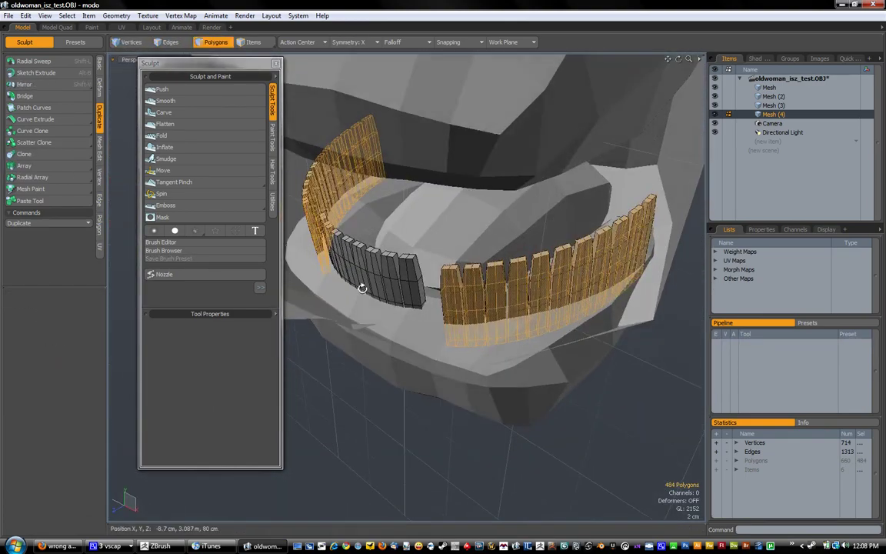
key("w")
key("ctrl+z")
mouse_move(423, 307)
left_mouse_down("alt")
mouse_move(391, 229)
mouse_move(475, 267)
left_mouse_up("alt")
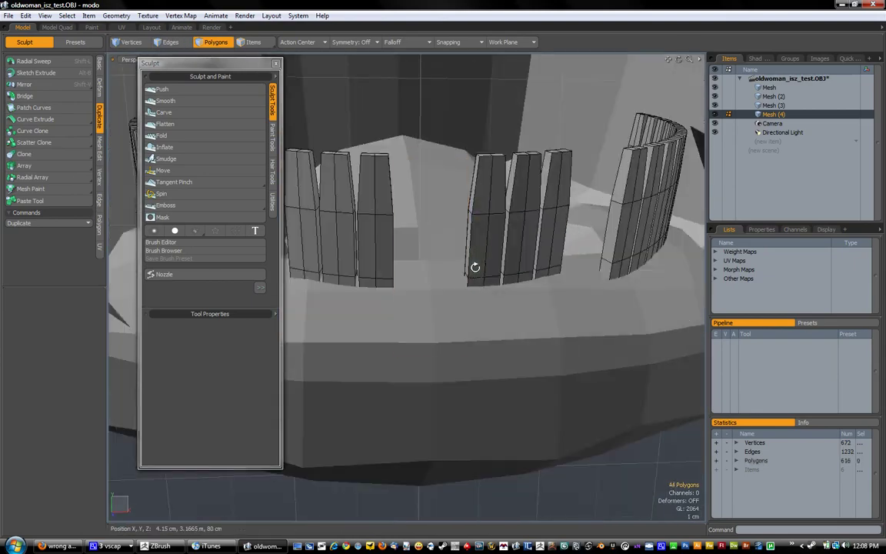
Reduce the selection to a single tooth, move it, and duplicate it for the front gap.
key("ctrl+z")
mouse_move(527, 255)
left_mouse_down("alt")
mouse_move(433, 499)
mouse_move(490, 292)
left_mouse_up("alt")
key("ctrl+z")
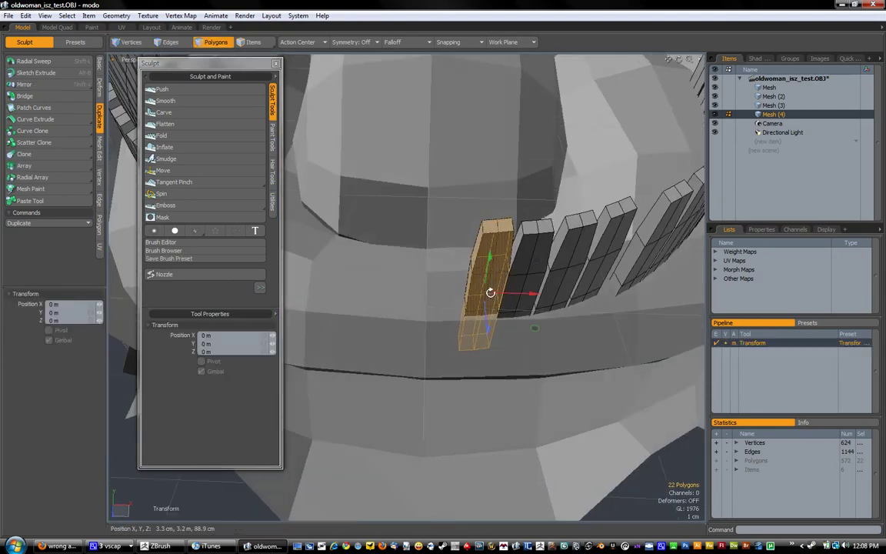
key("ctrl+z")
key("ctrl+z")
key("ctrl+z")
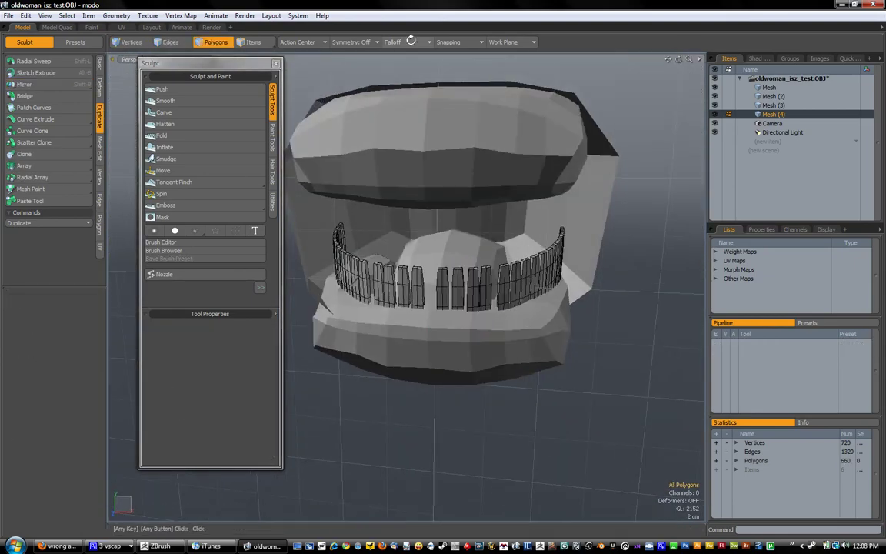
key("ctrl+z")
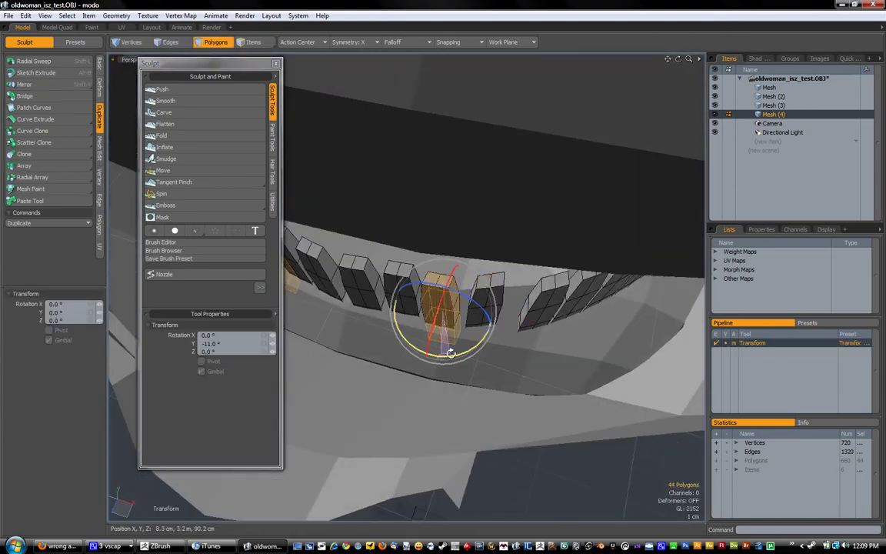
key("ctrl+z")
key("ctrl+z")
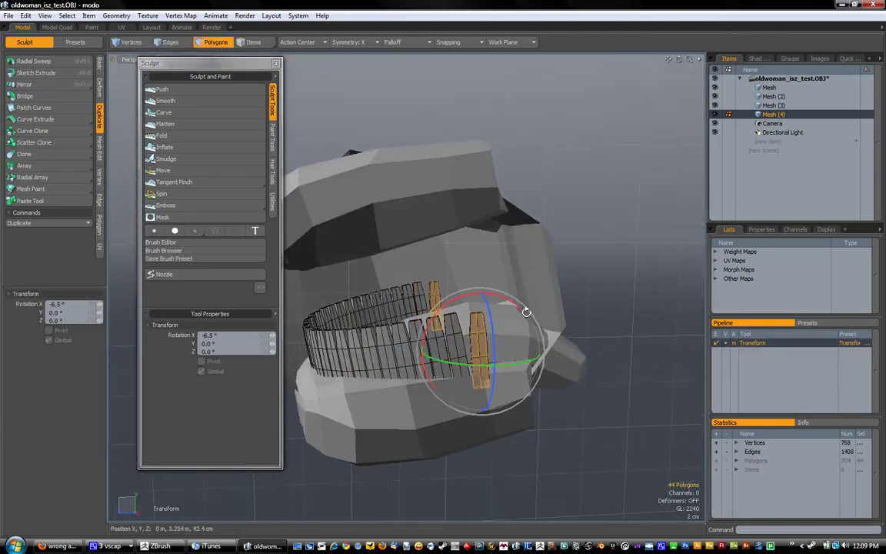
Rotate the duplicated tooth around its own centre so it sits crooked in the row.
key("shift+a")
key("e")
left_click_drag(478, 308, 494, 368, "alt")
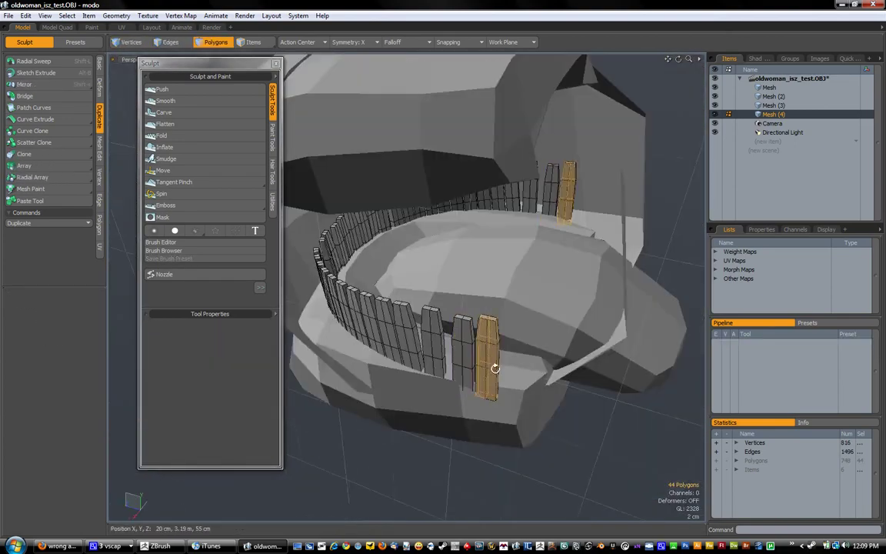
key("e")
key("shift+a")
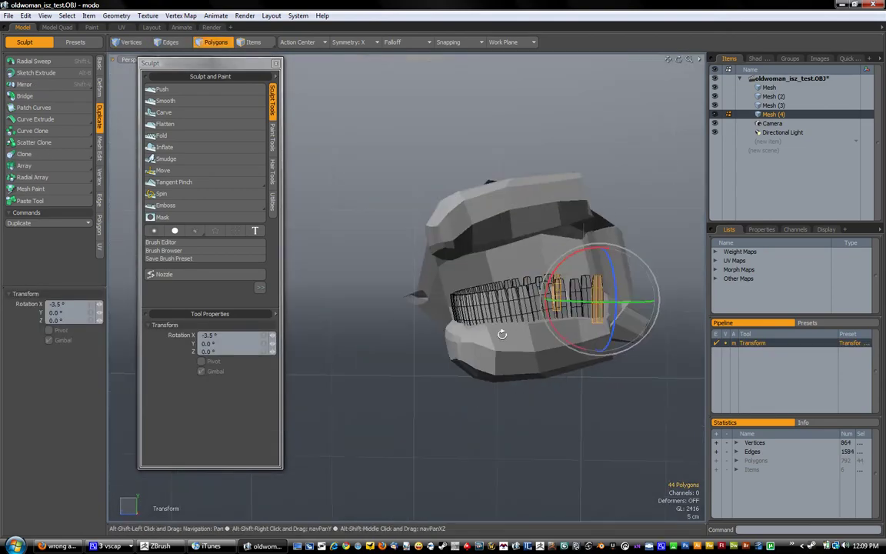
mouse_move(511, 330)
left_mouse_down("alt")
mouse_move(569, 362)
mouse_move(559, 295)
left_mouse_up("alt")
key("ctrl+a")
Select all teeth polygons and set the action center to Local so each tooth transforms individually.
key("a")
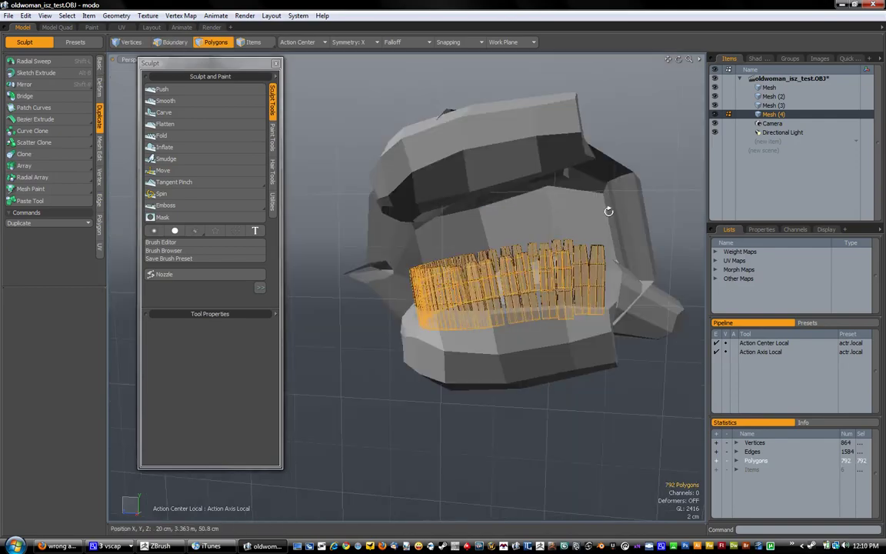
left_click(308, 97)
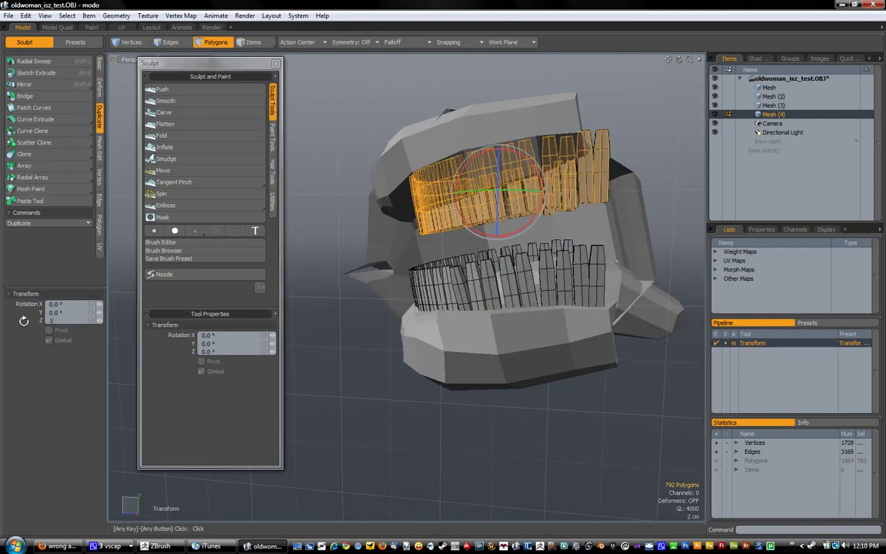
left_click_drag(472, 160, 447, 237, "alt")
key("ctrl+a")
key("r")
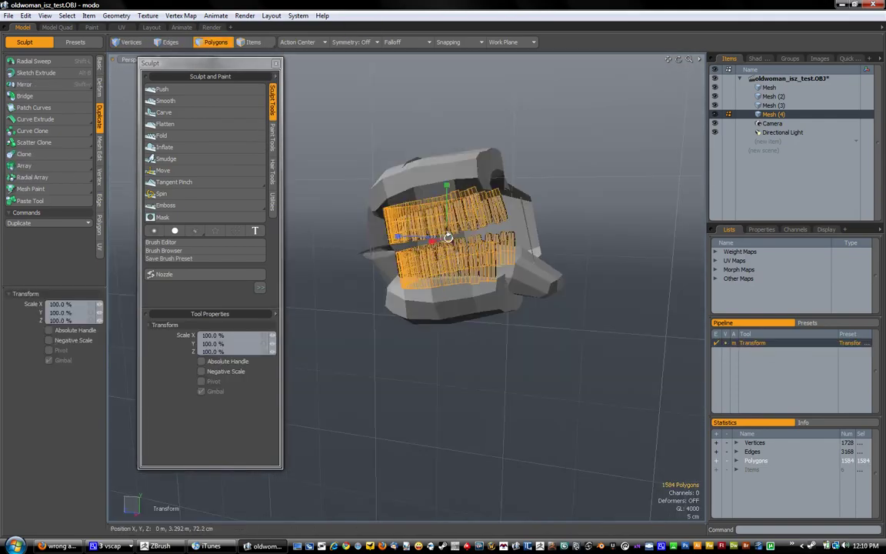
left_click(273, 105)
Tilt the selected mirrored tooth pair and nudge a tooth into a new position.
scroll(486, 412, "up", 5)
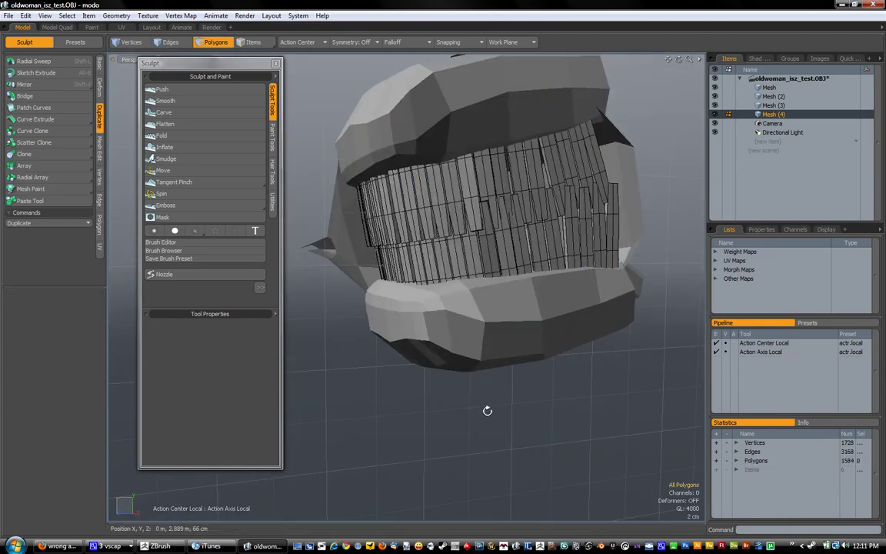
key("e")
mouse_move(380, 88)
left_mouse_down("alt")
mouse_move(390, 177)
mouse_move(504, 241)
mouse_move(362, 254)
mouse_move(522, 277)
mouse_move(464, 251)
mouse_move(488, 194)
left_mouse_up("alt")
key("space")
key("w")
mouse_move(424, 259)
left_mouse_down("alt")
mouse_move(510, 321)
mouse_move(431, 288)
left_mouse_up("alt")
Rotate and move another single tooth so the row looks less uniform.
scroll(510, 321, "up", 5)
key("e")
key("space")
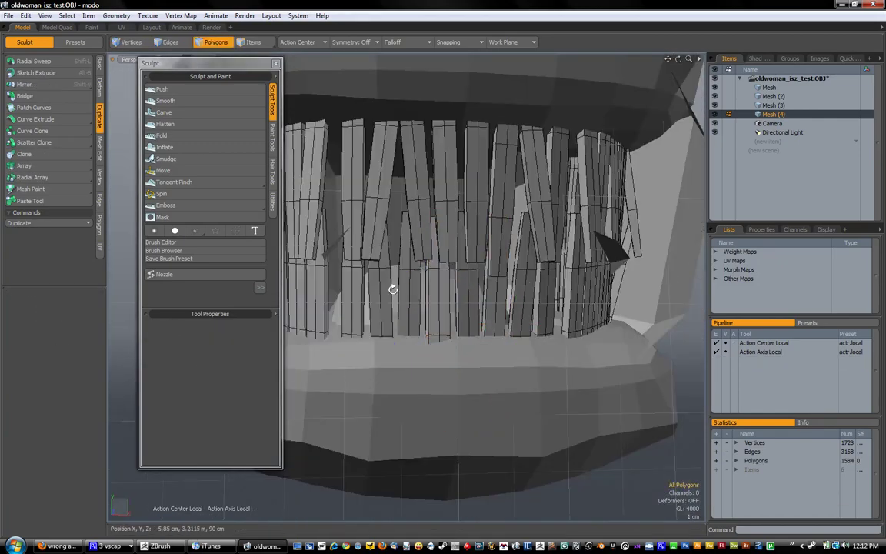
scroll(392, 288, "down", 5)
key("w")
scroll(476, 307, "up", 4)
mouse_move(477, 308)
left_mouse_down("alt")
mouse_move(422, 247)
mouse_move(481, 284)
left_mouse_up("alt")
With X symmetry on, tilt a mirrored pair of lower teeth at an uneven angle.
key("space")
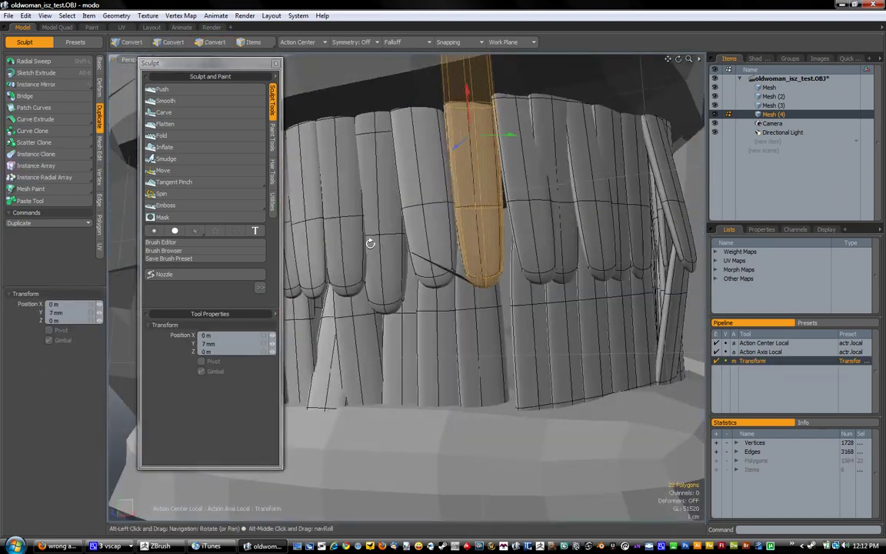
mouse_move(369, 243)
left_mouse_down("alt")
mouse_move(443, 301)
mouse_move(515, 202)
mouse_move(482, 306)
mouse_move(605, 205)
left_mouse_up("alt")
key("w")
key("space")
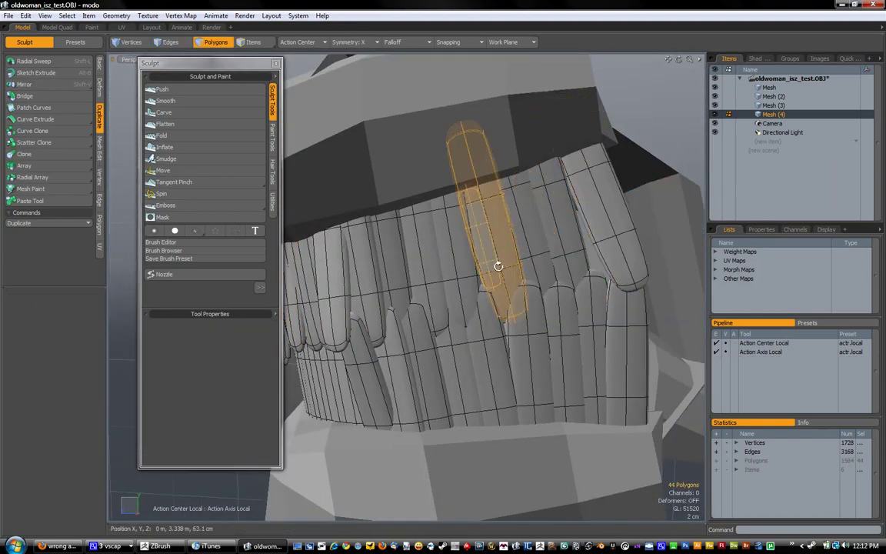
key("e")
left_click_drag(476, 219, 352, 301, "alt")
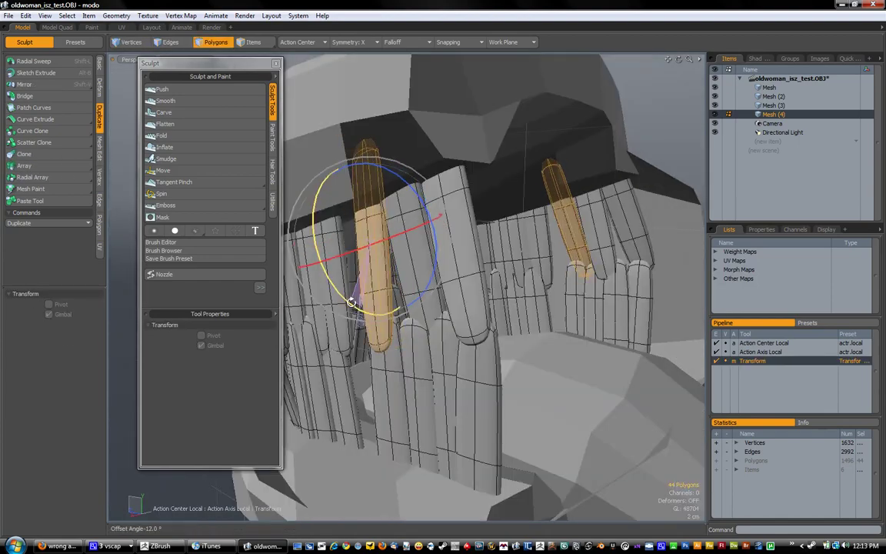
left_click_drag(363, 258, 650, 242, "alt")
mouse_move(567, 271)
left_mouse_down("alt")
mouse_move(409, 340)
mouse_move(443, 293)
mouse_move(534, 287)
mouse_move(445, 286)
mouse_move(475, 263)
mouse_move(530, 142)
left_mouse_up("alt")
Move the tooth into position, tilt it further and scale it.
key("w")
mouse_move(553, 93)
left_mouse_down("alt")
mouse_move(623, 198)
mouse_move(543, 292)
mouse_move(402, 247)
mouse_move(525, 283)
mouse_move(424, 271)
left_mouse_up("alt")
key("e")
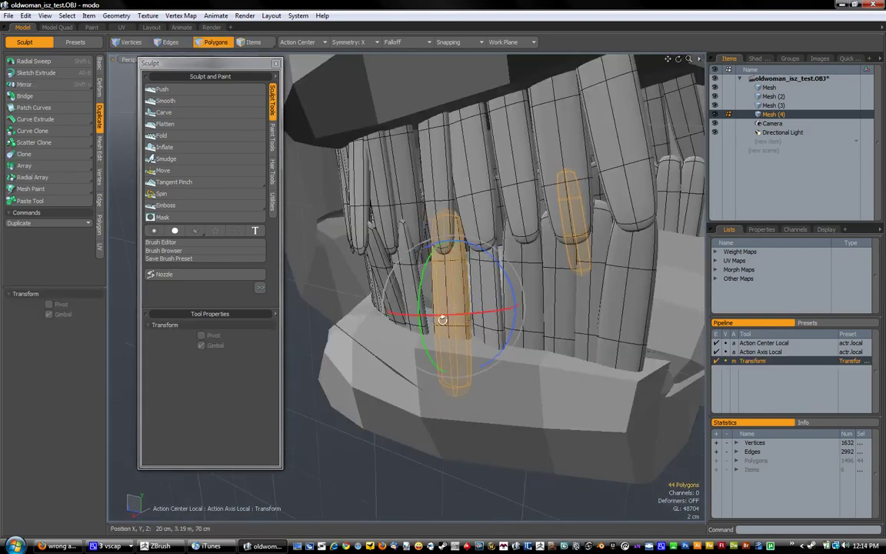
left_click_drag(442, 319, 511, 216, "alt")
key("r")
key("q")
Lean the lower tooth at a new angle, checked from a low front view.
mouse_move(421, 187)
left_mouse_down("alt")
mouse_move(463, 358)
mouse_move(560, 247)
mouse_move(418, 173)
mouse_move(508, 145)
left_mouse_up("alt")
key("e")
left_click_drag(454, 191, 465, 150, "alt")
key("e")
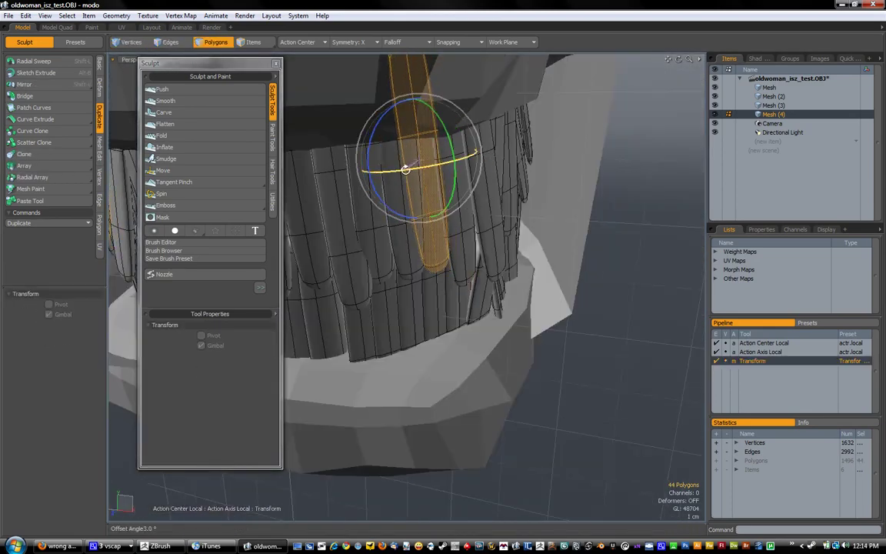
mouse_move(405, 170)
left_mouse_down("alt")
mouse_move(418, 159)
mouse_move(474, 238)
mouse_move(396, 257)
mouse_move(455, 376)
mouse_move(307, 271)
left_mouse_up("alt")
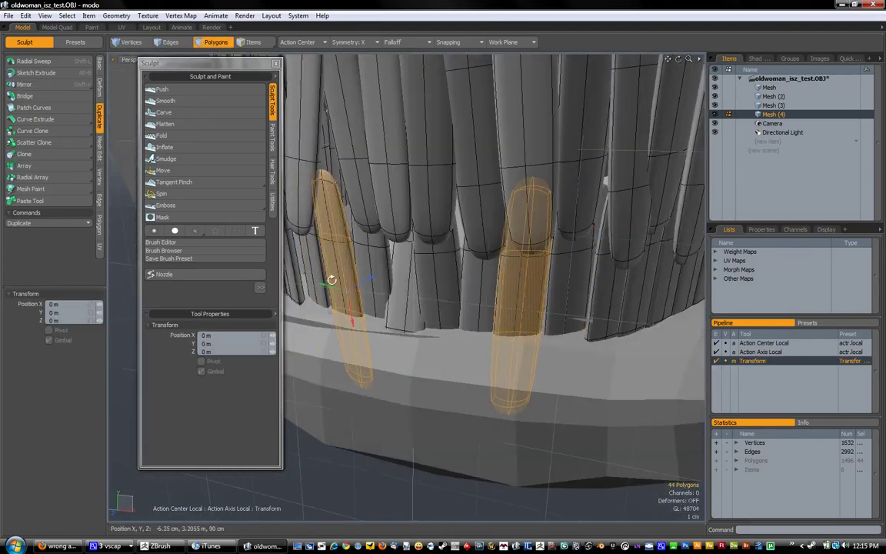
With symmetry off, shift a single lower tooth out of line.
mouse_move(354, 307)
left_mouse_down("alt")
mouse_move(376, 316)
mouse_move(584, 291)
mouse_move(499, 296)
mouse_move(561, 334)
mouse_move(415, 248)
mouse_move(401, 191)
mouse_move(430, 253)
mouse_move(583, 287)
mouse_move(574, 267)
mouse_move(450, 247)
mouse_move(500, 231)
left_mouse_up("alt")
key("w")
key("space")
key("space")
key("w")
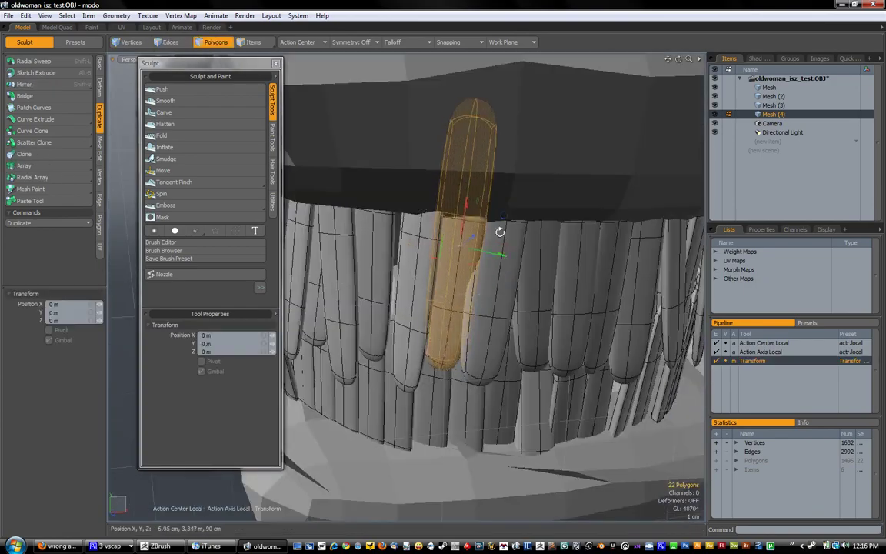
mouse_move(442, 276)
left_mouse_down("alt")
mouse_move(395, 198)
mouse_move(470, 358)
mouse_move(415, 366)
mouse_move(404, 386)
mouse_move(502, 357)
mouse_move(464, 307)
mouse_move(376, 297)
mouse_move(519, 340)
mouse_move(413, 250)
mouse_move(498, 330)
left_mouse_up("alt")
key("w")
key("q")
Tilt an upper tooth and shift it sideways so it looks crooked.
key("w")
key("e")
mouse_move(560, 337)
left_mouse_down("alt")
mouse_move(542, 292)
mouse_move(541, 366)
mouse_move(358, 327)
left_mouse_up("alt")
mouse_move(416, 330)
left_mouse_down("alt")
mouse_move(508, 341)
mouse_move(506, 307)
mouse_move(428, 356)
mouse_move(519, 233)
mouse_move(564, 279)
mouse_move(459, 370)
left_mouse_up("alt")
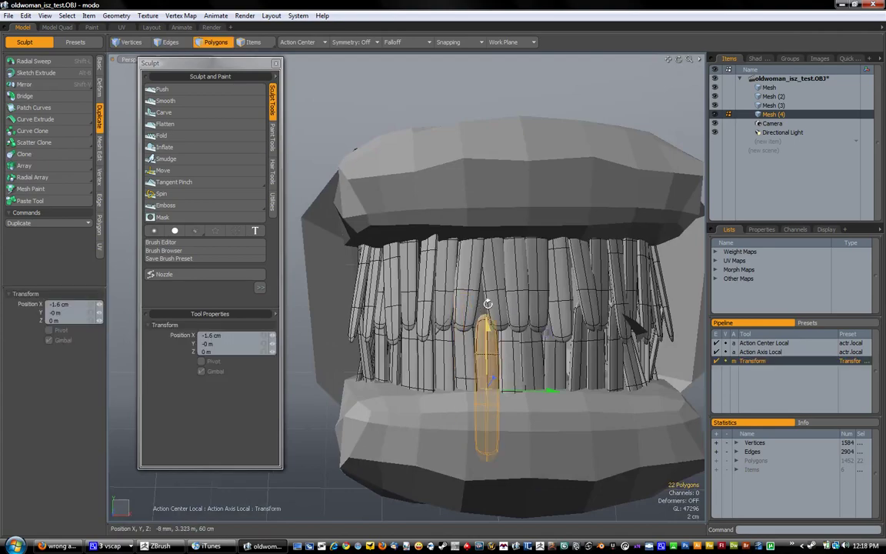
mouse_move(580, 311)
left_mouse_down("alt")
mouse_move(489, 415)
mouse_move(381, 400)
left_mouse_up("alt")
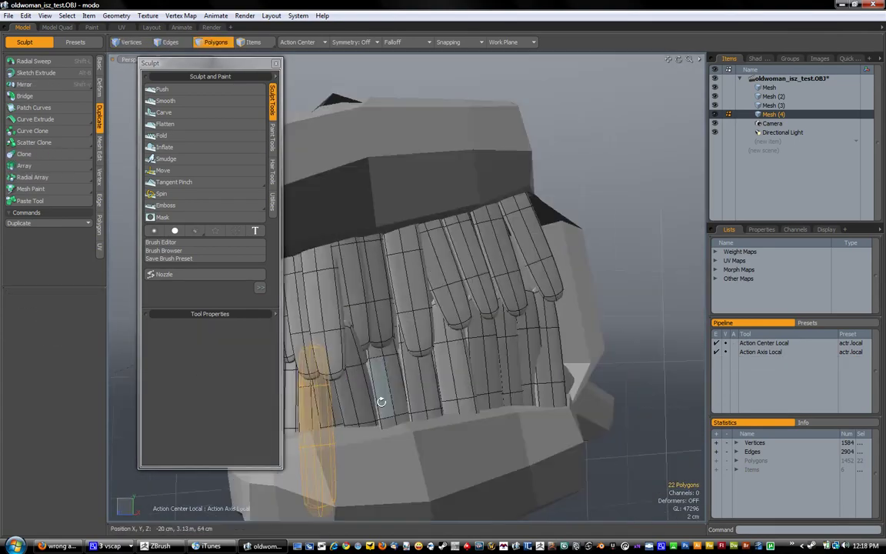
mouse_move(509, 347)
left_mouse_down("alt")
mouse_move(479, 415)
mouse_move(398, 422)
mouse_move(453, 381)
mouse_move(391, 336)
mouse_move(372, 356)
mouse_move(307, 346)
mouse_move(410, 259)
mouse_move(524, 297)
mouse_move(520, 370)
mouse_move(423, 288)
mouse_move(492, 230)
left_mouse_up("alt")
Sculpt the gum Mesh (2) with the Move brush and X symmetry around the upper and lower teeth.
left_click(808, 105)
left_click(817, 96)
left_click(163, 170)
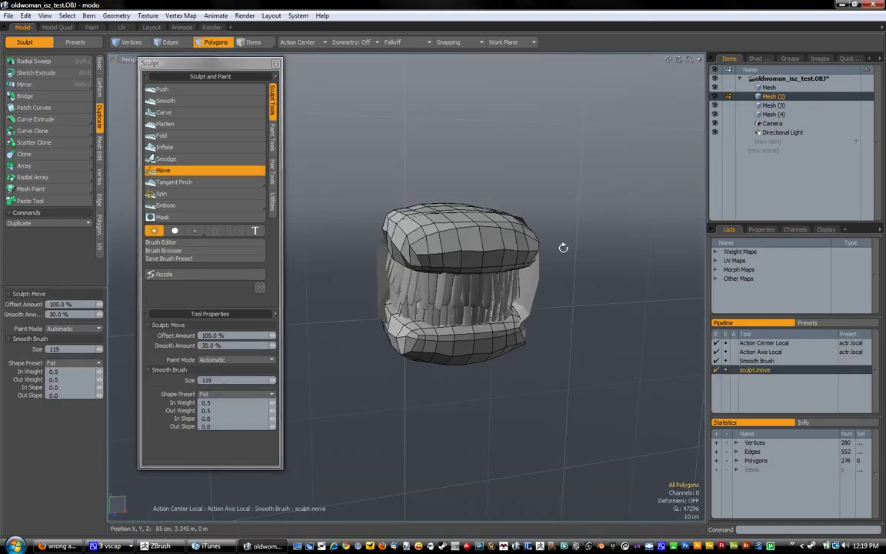
key("q")
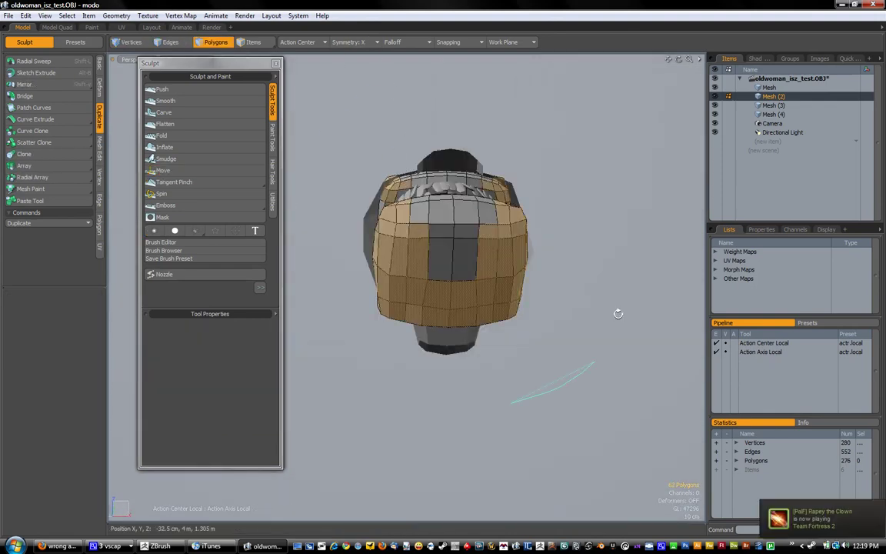
key("ctrl+a")
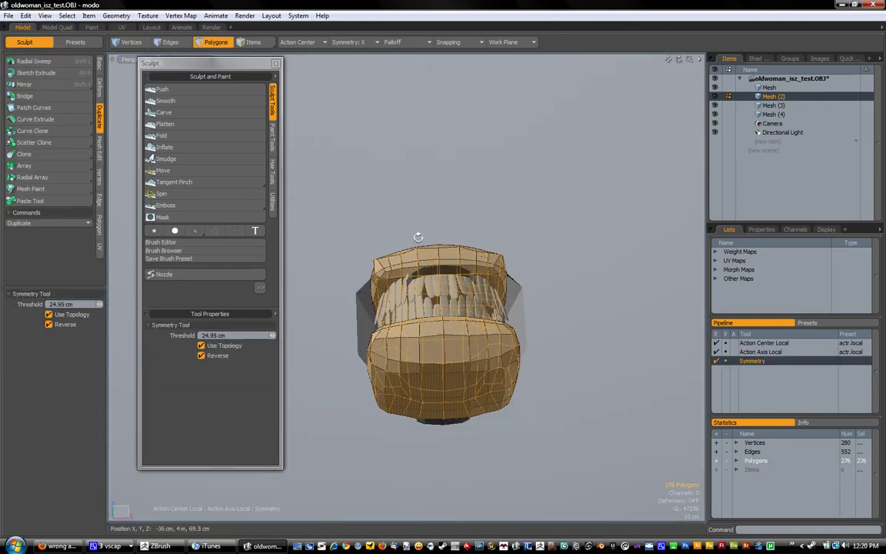
key("ctrl+z")
left_click_drag(418, 237, 387, 188, "alt")
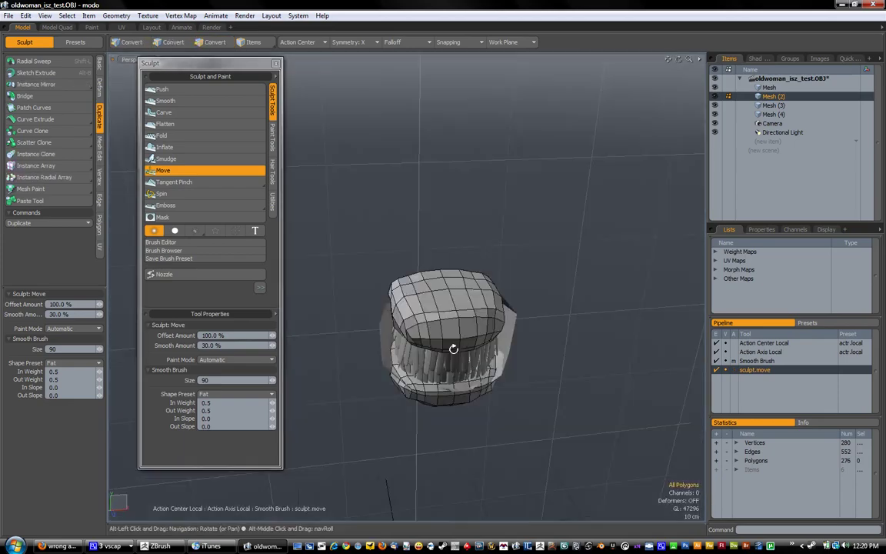
left_click_drag(477, 236, 466, 233, "alt")
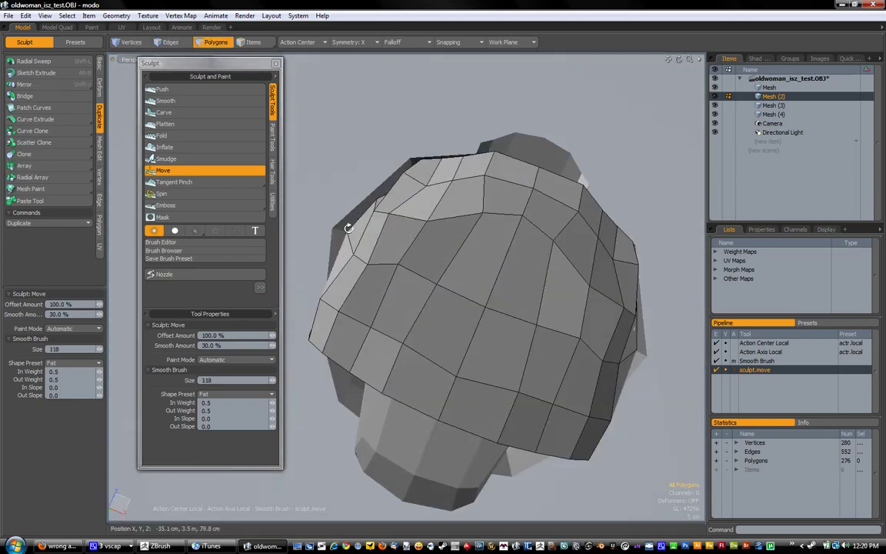
left_click_drag(418, 176, 385, 152, "alt")
mouse_move(336, 230)
left_mouse_down("alt")
mouse_move(453, 182)
mouse_move(535, 369)
left_mouse_up("alt")
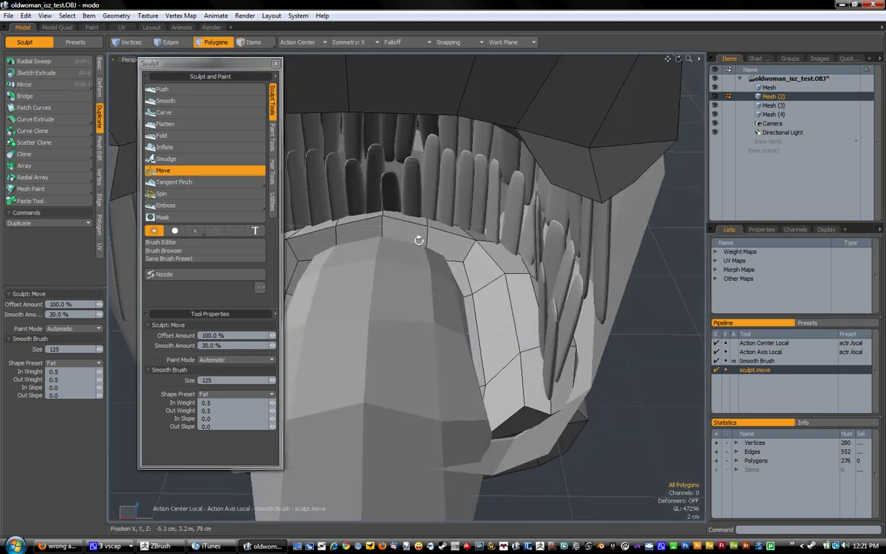
left_click_drag(418, 240, 514, 152, "alt")
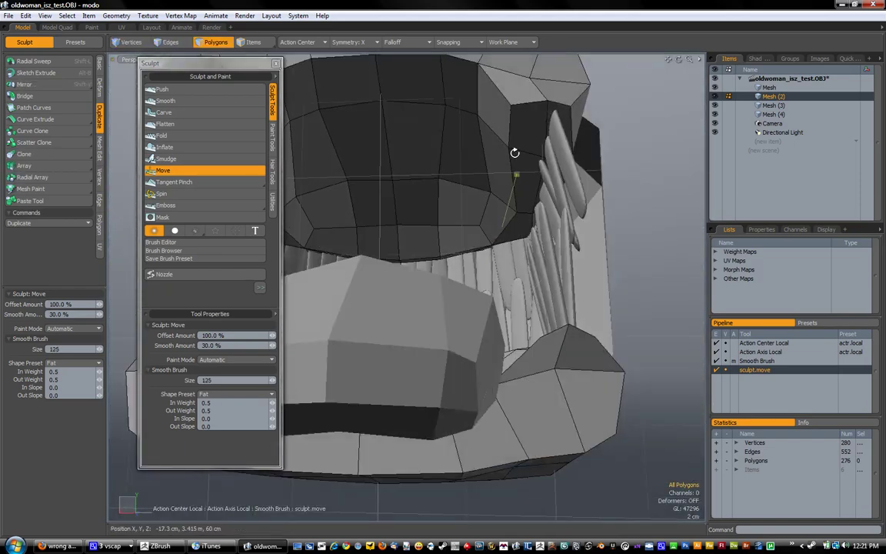
mouse_move(443, 103)
left_mouse_down("alt")
mouse_move(332, 253)
mouse_move(383, 374)
mouse_move(486, 340)
mouse_move(461, 316)
mouse_move(439, 346)
mouse_move(440, 320)
mouse_move(649, 253)
left_mouse_up("alt")
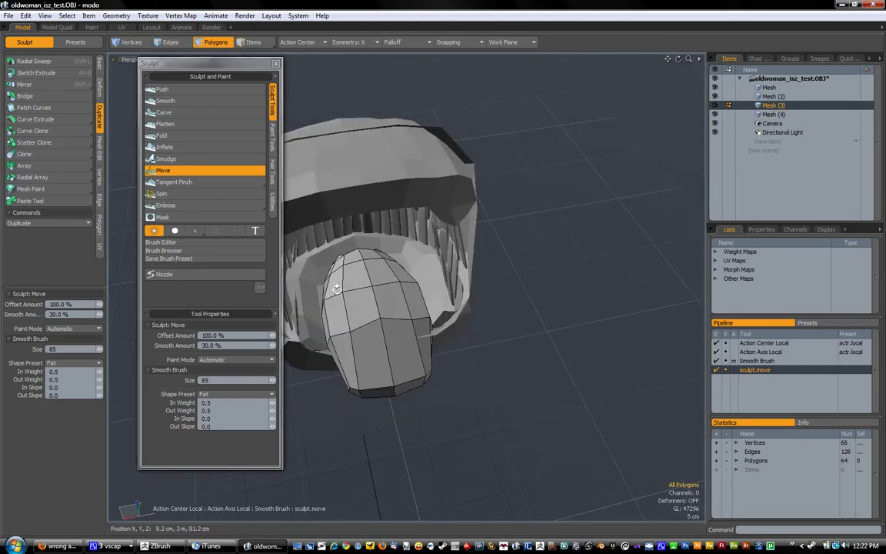
Isolate the tongue Mesh (3) and sculpt it into a tapered shape.
left_click(769, 104)
left_click(714, 105, "alt")
mouse_move(384, 253)
left_mouse_down("alt")
mouse_move(376, 322)
mouse_move(485, 307)
mouse_move(424, 228)
left_mouse_up("alt")
left_click_drag(486, 269, 428, 373, "alt")
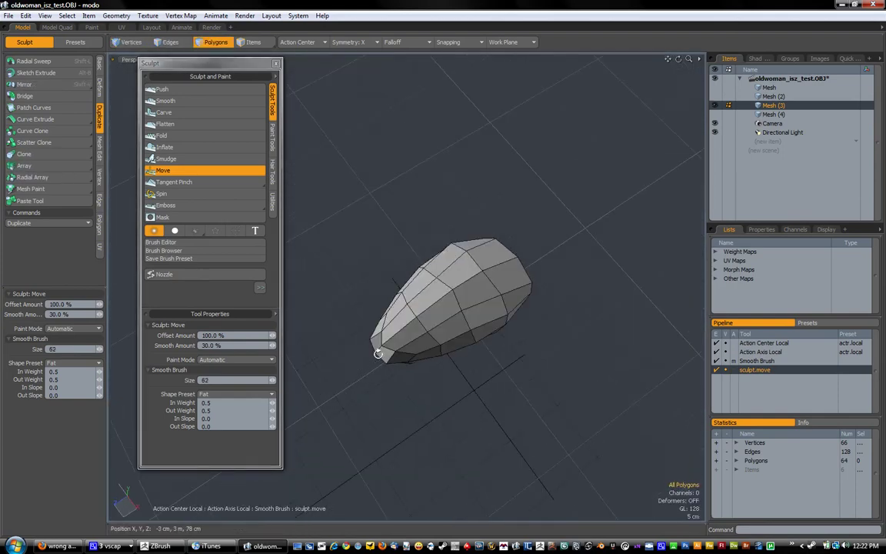
Unhide Mesh, Mesh (2) and Mesh (4), then select Meshes (2)–(4) and apply a Linear Falloff.
mouse_move(378, 353)
left_mouse_down("alt")
mouse_move(415, 247)
mouse_move(467, 356)
left_mouse_up("alt")
left_click(716, 91)
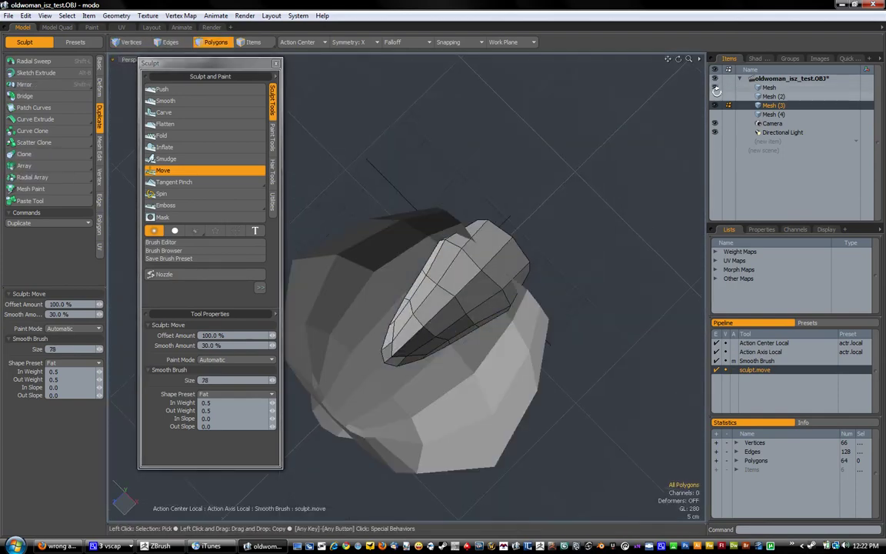
left_click(715, 96)
left_click(714, 114)
mouse_move(385, 308)
left_mouse_down("alt")
mouse_move(421, 330)
mouse_move(459, 252)
mouse_move(362, 348)
mouse_move(370, 254)
mouse_move(368, 223)
mouse_move(352, 211)
left_mouse_up("alt")
left_click(770, 95)
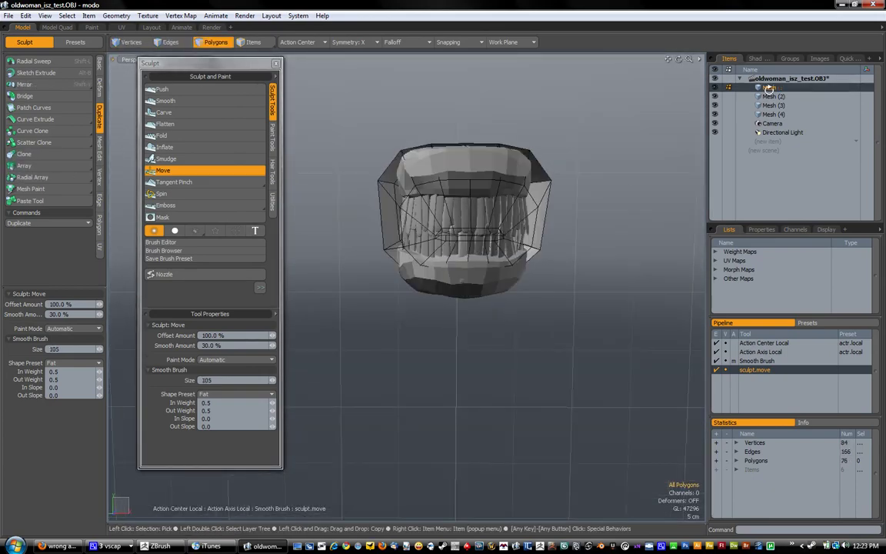
right_click_drag(495, 168, 340, 336)
left_click(392, 41)
Scale the teeth, gums and tongue meshes together along the linear falloff.
left_click(408, 57)
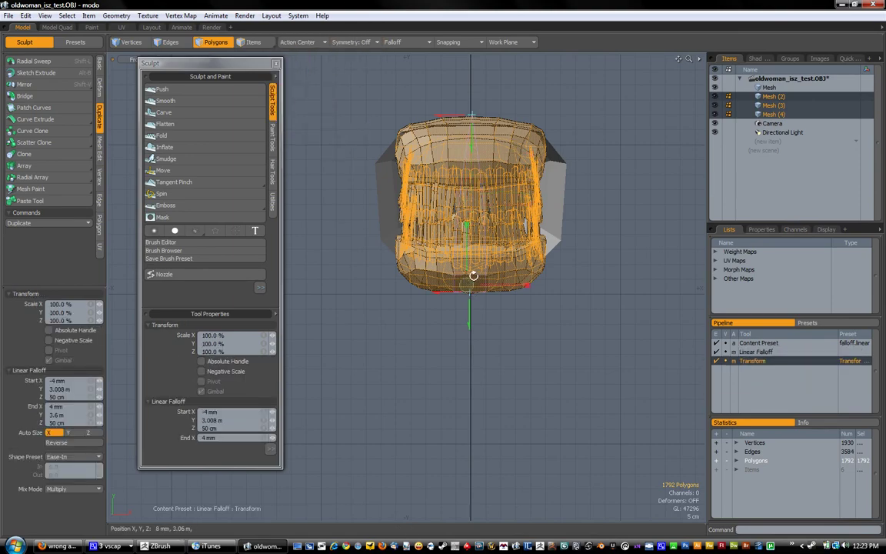
mouse_move(533, 269)
left_mouse_down("alt")
mouse_move(532, 350)
mouse_move(476, 270)
left_mouse_up("alt")
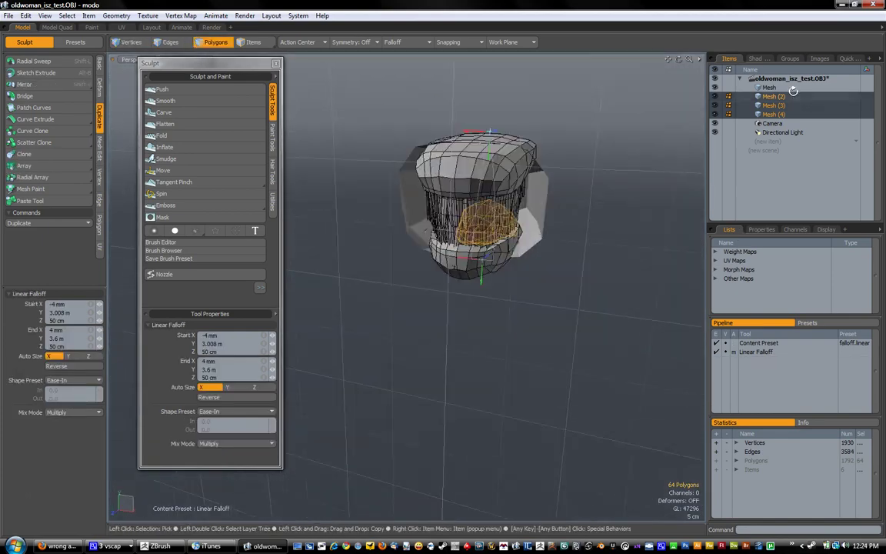
left_click(769, 87)
Sculpt the outer mouth Mesh with the Move brush so it wraps closer around the teeth.
left_click(164, 170)
mouse_move(431, 292)
left_mouse_down("alt")
mouse_move(380, 301)
mouse_move(473, 253)
mouse_move(325, 279)
left_mouse_up("alt")
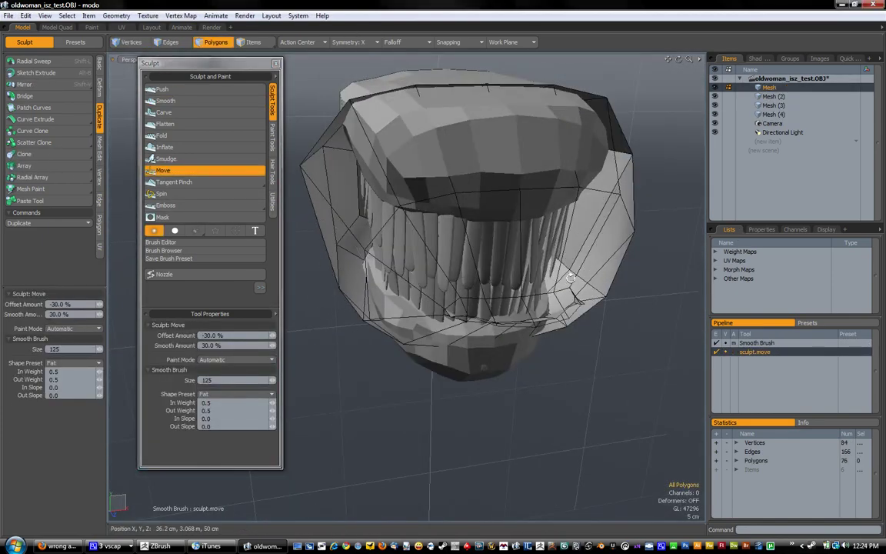
mouse_move(571, 278)
left_mouse_down("alt")
mouse_move(457, 157)
mouse_move(475, 307)
mouse_move(559, 311)
mouse_move(535, 177)
left_mouse_up("alt")
mouse_move(501, 206)
left_mouse_down("alt")
mouse_move(398, 89)
mouse_move(334, 176)
mouse_move(405, 297)
left_mouse_up("alt")
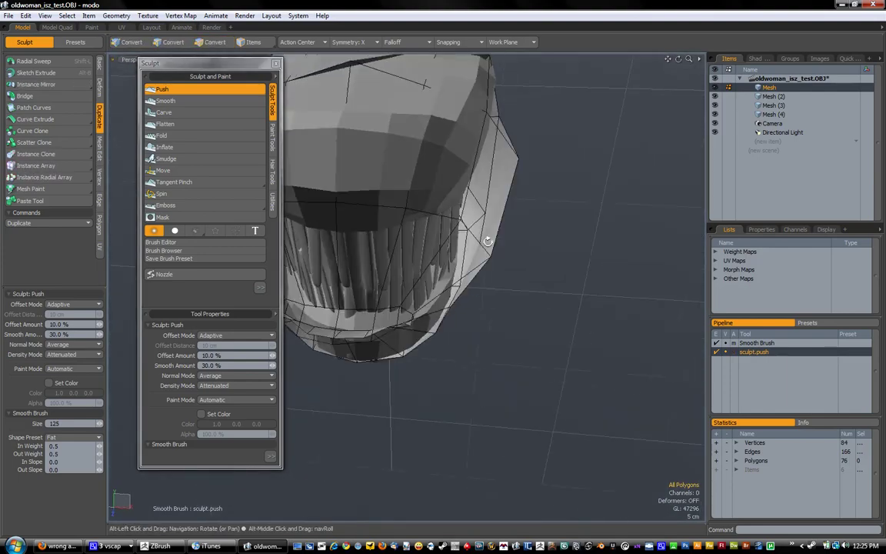
mouse_move(488, 241)
left_mouse_down("alt")
mouse_move(530, 192)
mouse_move(507, 187)
left_mouse_up("alt")
mouse_move(431, 200)
left_mouse_down("alt")
mouse_move(409, 118)
mouse_move(445, 150)
mouse_move(422, 222)
mouse_move(472, 280)
mouse_move(528, 224)
left_mouse_up("alt")
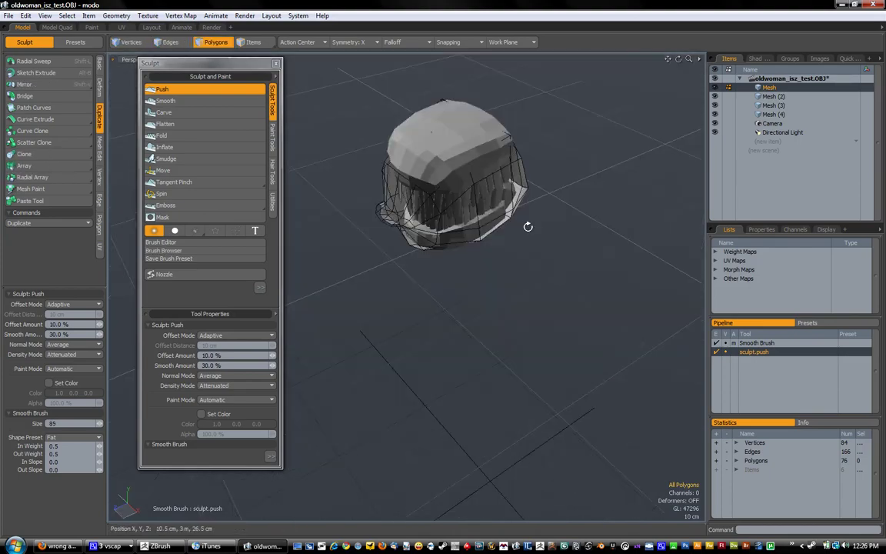
Put the Push brush away and scale selected parts of the gum mesh.
key("space")
left_click_drag(409, 135, 529, 236, "alt")
key("r")
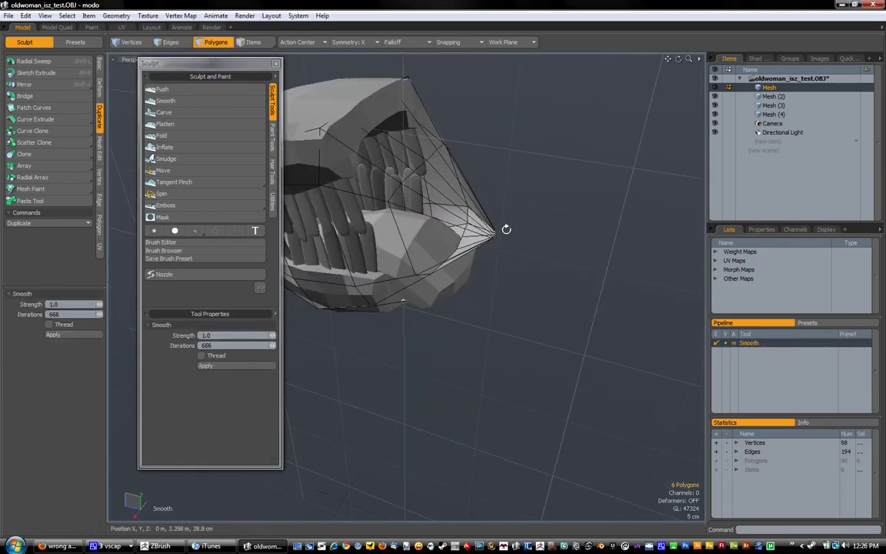
key("1")
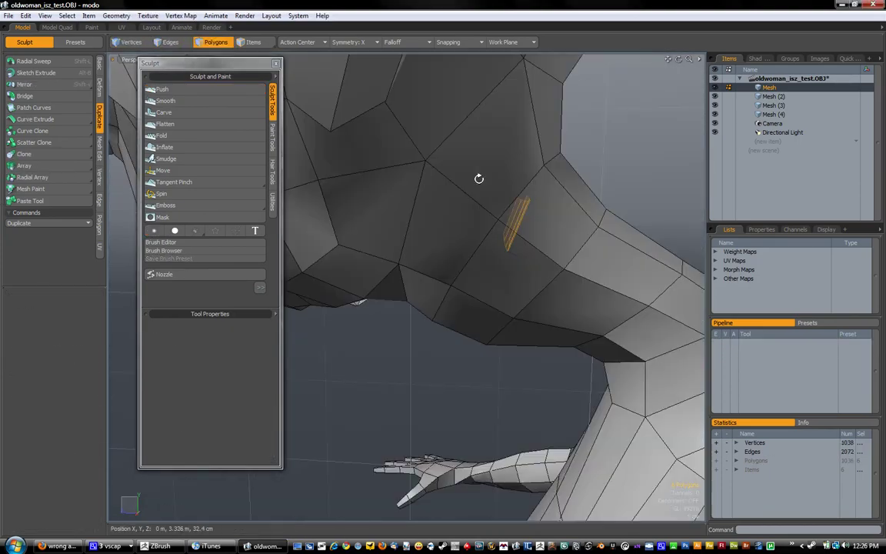
mouse_move(481, 176)
left_mouse_down("alt")
mouse_move(508, 244)
mouse_move(618, 286)
left_mouse_up("alt")
mouse_move(499, 288)
left_mouse_down("alt")
mouse_move(481, 282)
mouse_move(430, 204)
mouse_move(475, 197)
left_mouse_up("alt")
Select an edge on the gum Mesh (2), convert it to polygons and add more gum polygons.
key("2")
left_click(473, 198)
key("3")
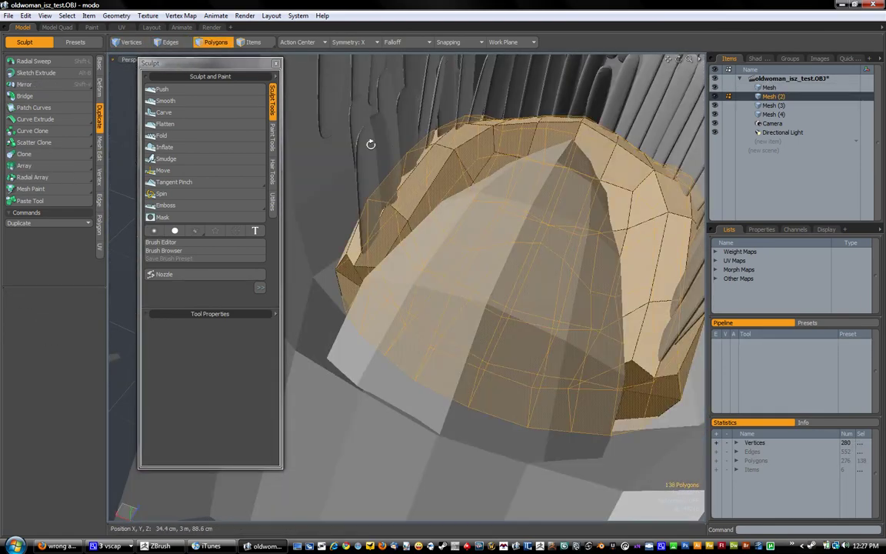
left_click_drag(368, 142, 453, 116, "alt")
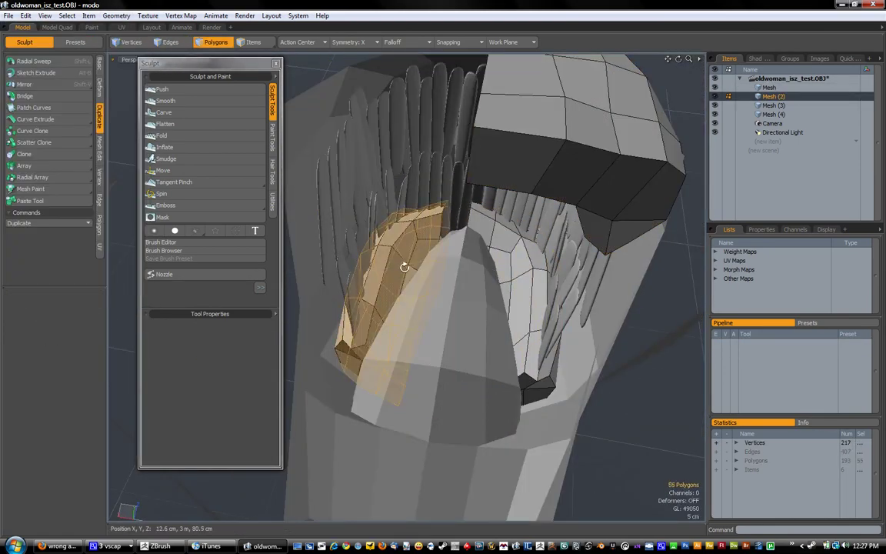
left_click(99, 115)
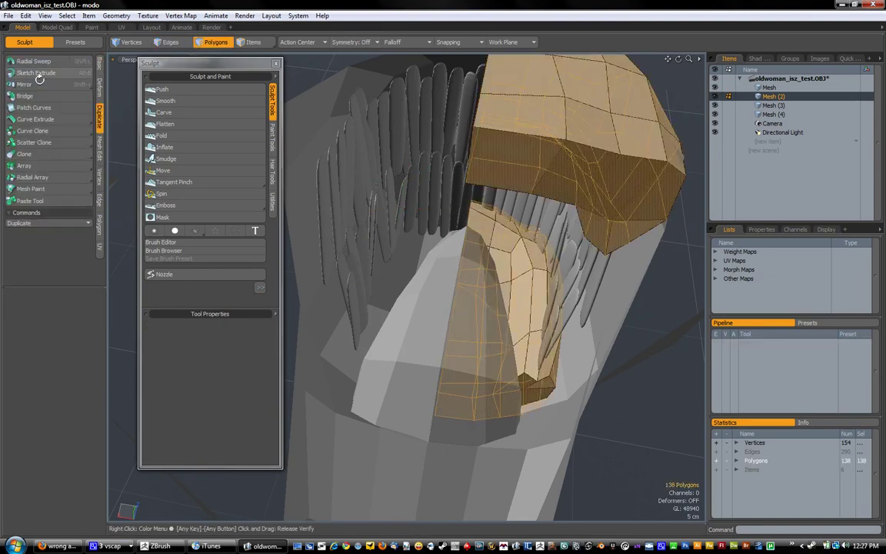
mouse_move(469, 170)
left_mouse_down("alt")
mouse_move(589, 316)
mouse_move(485, 210)
mouse_move(519, 159)
left_mouse_up("alt")
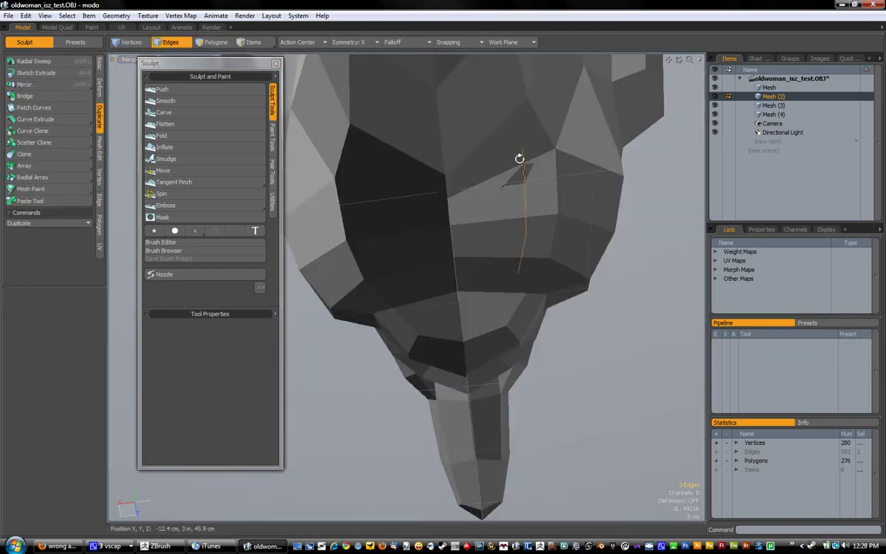
mouse_move(513, 273)
left_mouse_down("alt")
mouse_move(468, 261)
mouse_move(350, 148)
mouse_move(499, 311)
mouse_move(498, 271)
mouse_move(583, 238)
mouse_move(451, 221)
mouse_move(371, 134)
left_mouse_up("alt")
Transform the selected gum polygons and bring up the viewport shading options.
key("3")
key("y")
key("2")
key("3")
left_click(158, 59)
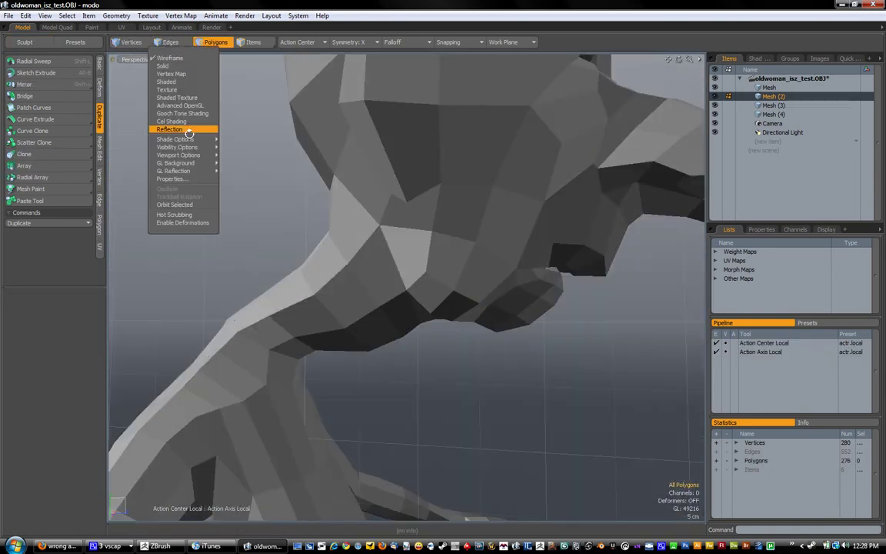
Inspect the mouth meshes in wireframe, select the mouth pocket item, then return to solid shading.
left_click(170, 58)
key("1")
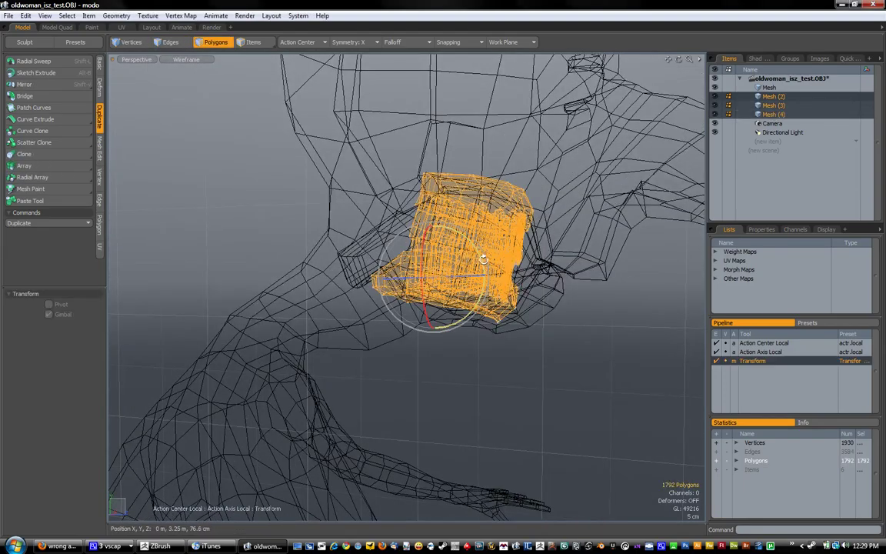
mouse_move(509, 193)
left_mouse_down("alt")
mouse_move(431, 200)
mouse_move(514, 190)
left_mouse_up("alt")
left_click(767, 87)
mouse_move(320, 311)
left_mouse_down("alt")
mouse_move(446, 225)
mouse_move(447, 177)
mouse_move(308, 289)
mouse_move(614, 288)
left_mouse_up("alt")
left_click(185, 59)
left_click(256, 162)
mouse_move(257, 162)
left_mouse_down("alt")
mouse_move(450, 188)
mouse_move(301, 311)
mouse_move(333, 205)
mouse_move(356, 193)
mouse_move(460, 218)
mouse_move(536, 285)
left_mouse_up("alt")
Move the selected mouth pocket vertices into place around the teeth.
key("space")
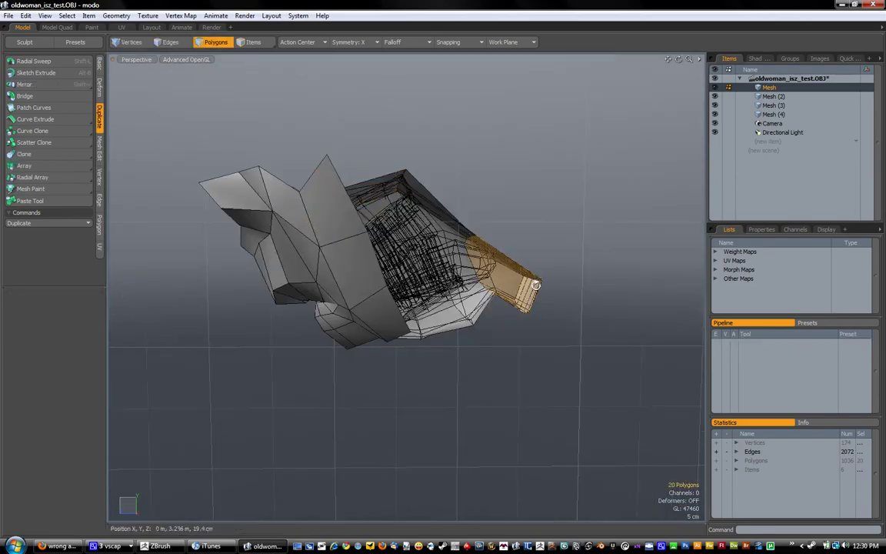
mouse_move(458, 237)
left_mouse_down("alt")
mouse_move(451, 332)
mouse_move(405, 275)
mouse_move(370, 277)
mouse_move(283, 232)
mouse_move(357, 277)
left_mouse_up("alt")
key("e")
key("2")
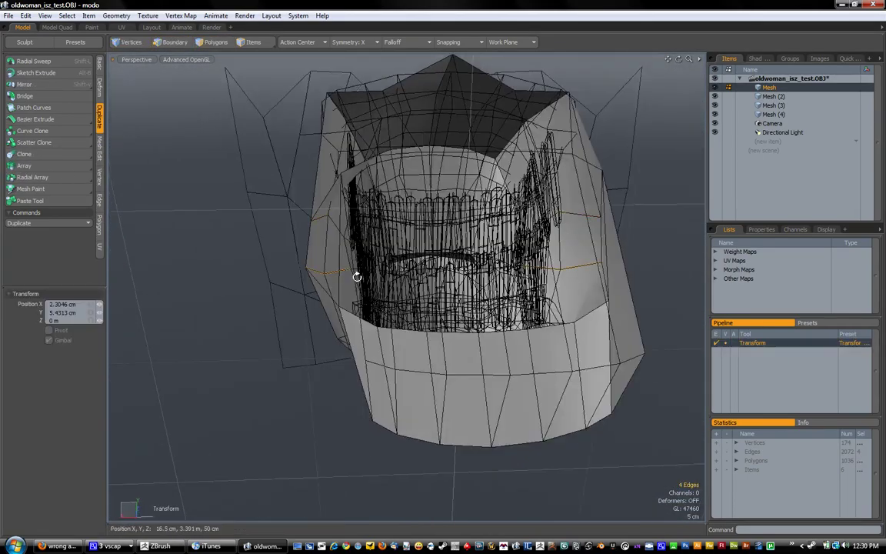
key("1")
key("w")
mouse_move(318, 212)
left_mouse_down("alt")
mouse_move(376, 212)
mouse_move(208, 221)
mouse_move(301, 94)
mouse_move(271, 181)
mouse_move(414, 217)
mouse_move(429, 263)
mouse_move(417, 170)
mouse_move(443, 212)
mouse_move(335, 156)
left_mouse_up("alt")
Select a symmetric pair of pocket edges and shift the pocket polygons into position.
key("2")
key("w")
left_click(335, 156)
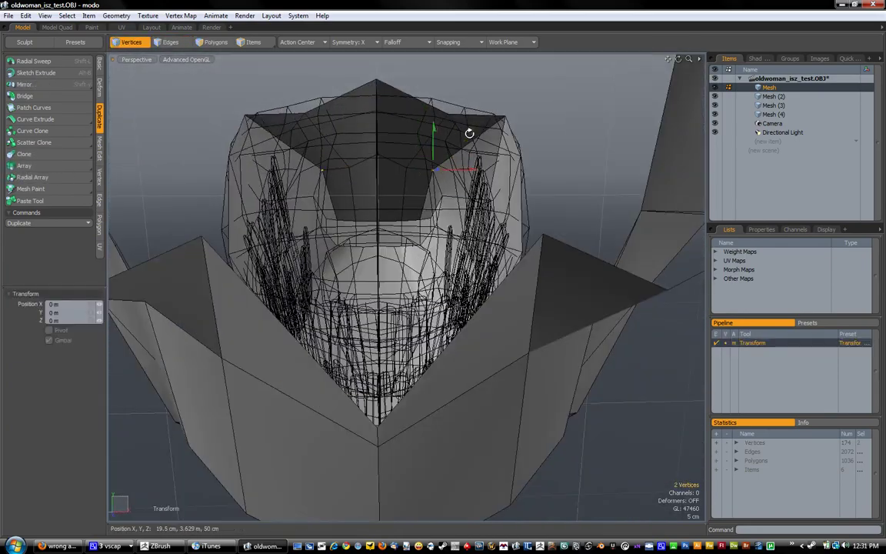
key("3")
key("w")
mouse_move(320, 198)
left_mouse_down("alt")
mouse_move(467, 170)
mouse_move(421, 166)
mouse_move(449, 243)
mouse_move(572, 291)
mouse_move(439, 241)
mouse_move(436, 185)
mouse_move(470, 150)
mouse_move(190, 232)
mouse_move(495, 230)
left_mouse_up("alt")
Adjust the selected pocket edges and two vertices to fit the gums.
key("2")
scroll(377, 79, "up", 5)
key("w")
key("q")
key("w")
key("1")
key("q")
Drag a single pocket vertex inward to tighten the pocket around the teeth.
mouse_move(472, 169)
left_mouse_down("alt")
mouse_move(340, 163)
mouse_move(345, 270)
left_mouse_up("alt")
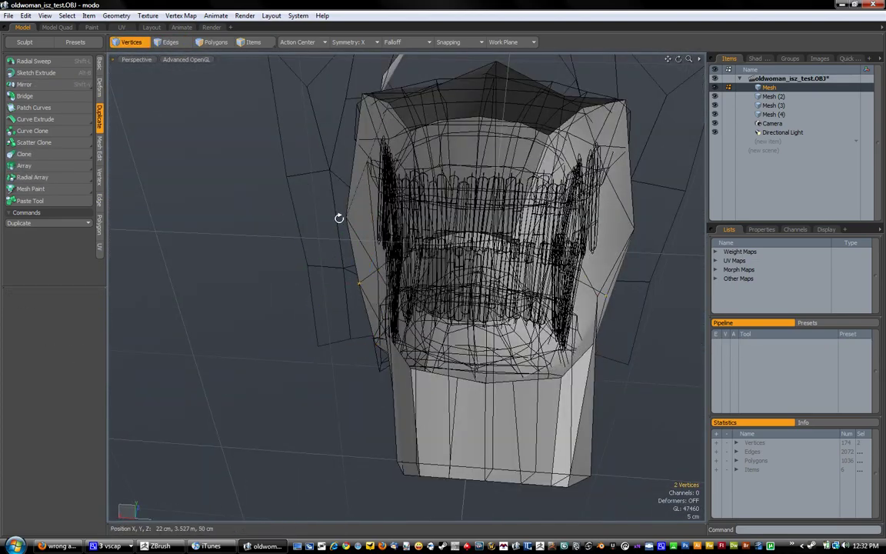
left_click_drag(338, 218, 372, 154, "alt")
left_click(431, 130)
key("w")
mouse_move(451, 131)
left_mouse_down("alt")
mouse_move(526, 191)
mouse_move(453, 249)
mouse_move(485, 360)
mouse_move(253, 200)
left_mouse_up("alt")
right_click(776, 95)
Copy the mouth items into a new scene and save it as Wavefront OBJ 'mouth'.
left_click(772, 106)
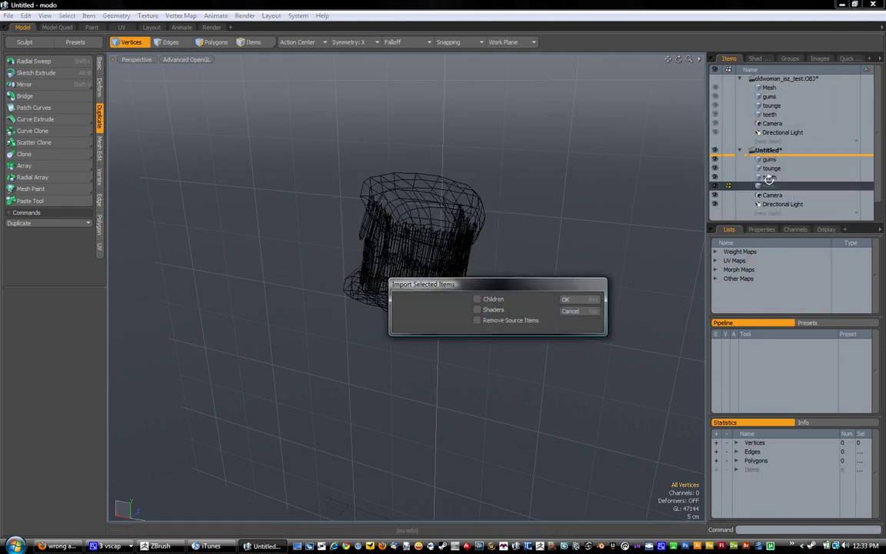
right_click(768, 150)
left_click(778, 164)
left_click(157, 470)
type("mouth")
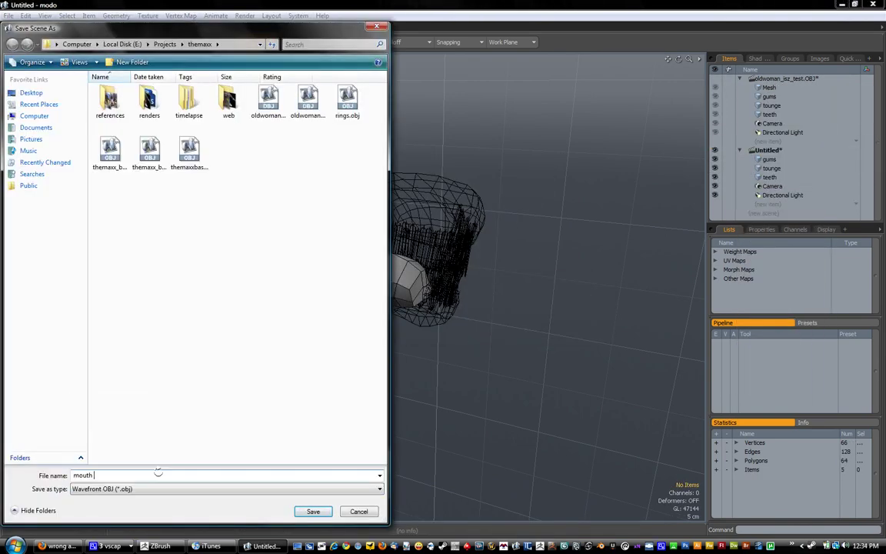
Delete the original mouth items from the modo scene.
right_click(719, 105)
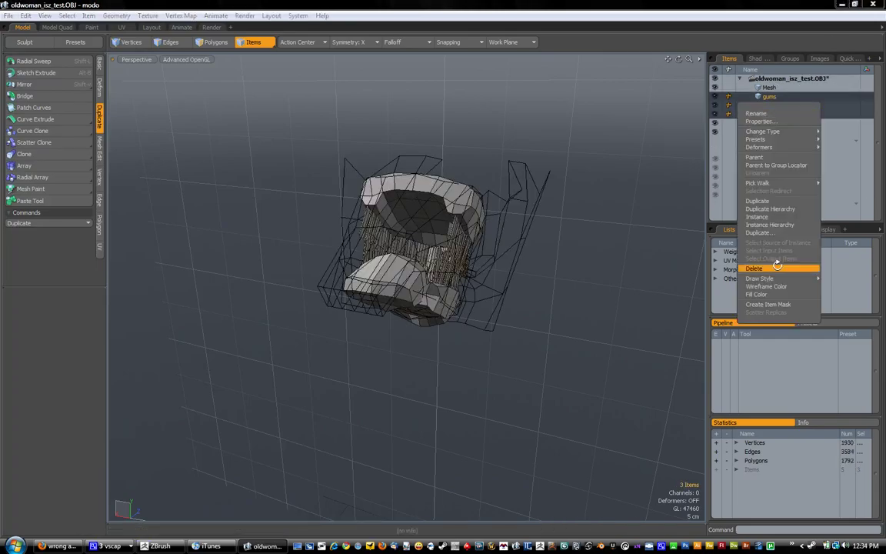
left_click(782, 266)
left_click(781, 71)
left_click_drag(251, 55, 336, 348, "alt")
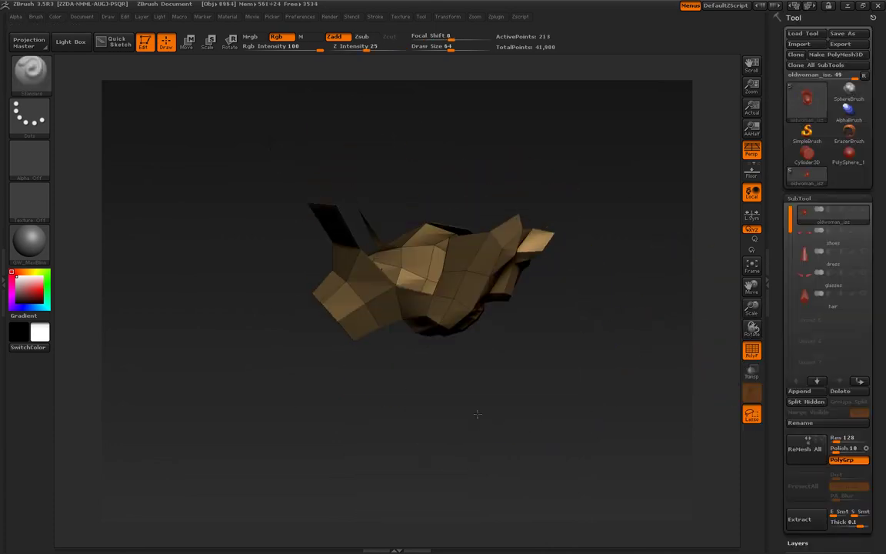
Rotate the old woman's head model through several angles and enlarge it on the canvas.
left_click_drag(399, 377, 546, 335)
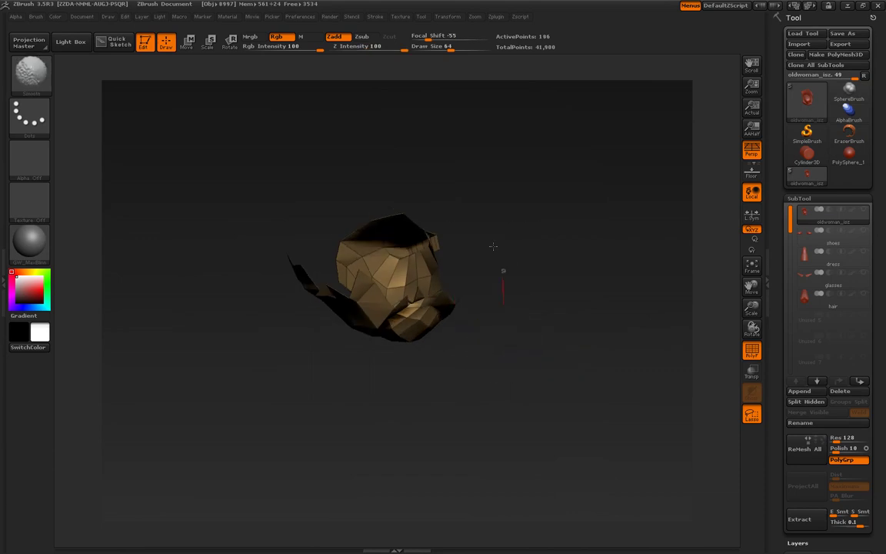
left_click_drag(448, 268, 497, 263)
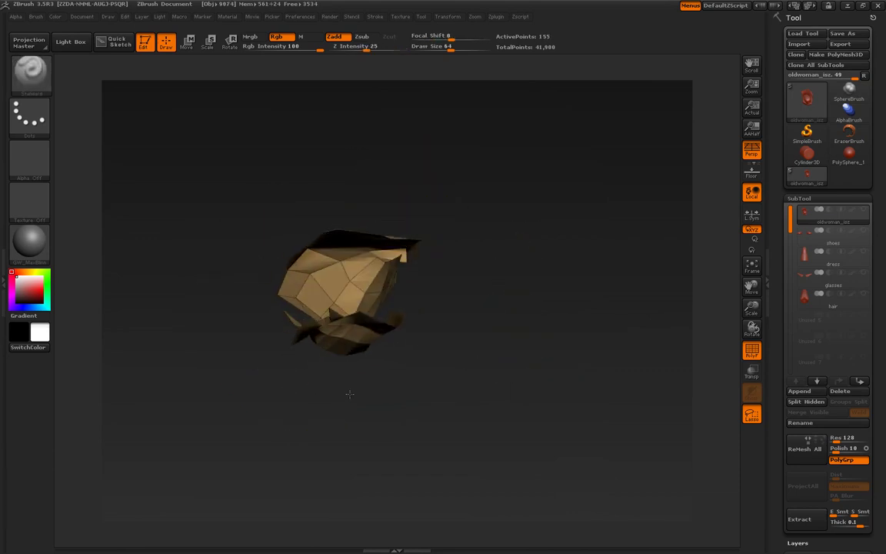
left_click_drag(292, 347, 300, 316)
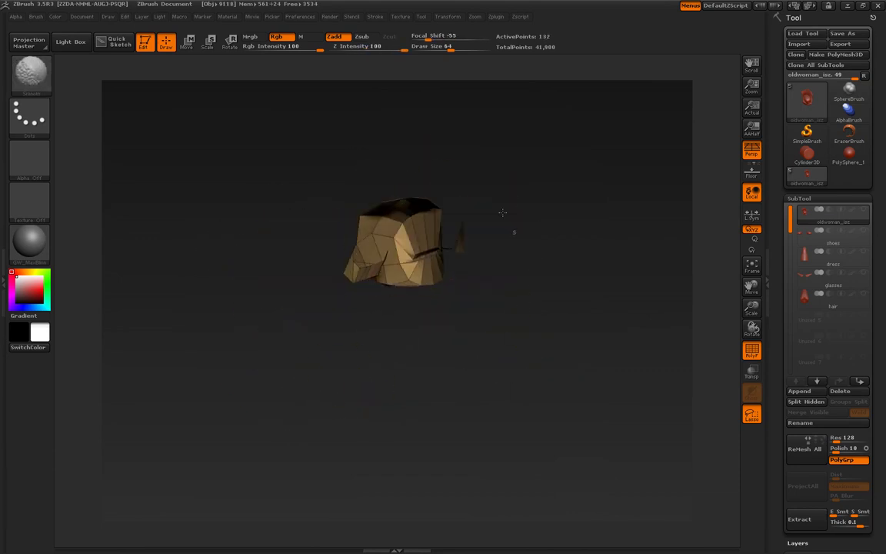
mouse_move(703, 291)
left_mouse_down()
mouse_move(256, 247)
mouse_move(555, 272)
left_mouse_up()
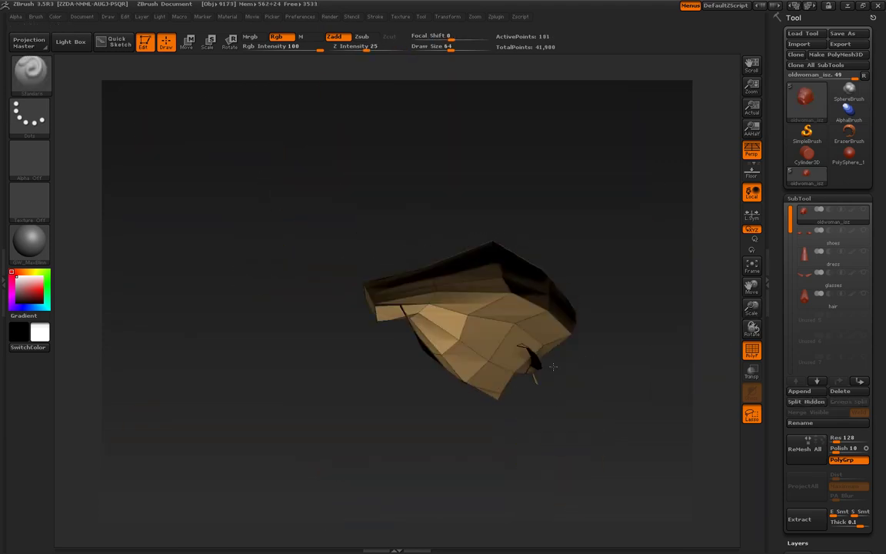
left_click_drag(552, 366, 590, 478)
mouse_move(478, 361)
left_mouse_down()
mouse_move(484, 277)
mouse_move(346, 326)
mouse_move(583, 277)
left_mouse_up()
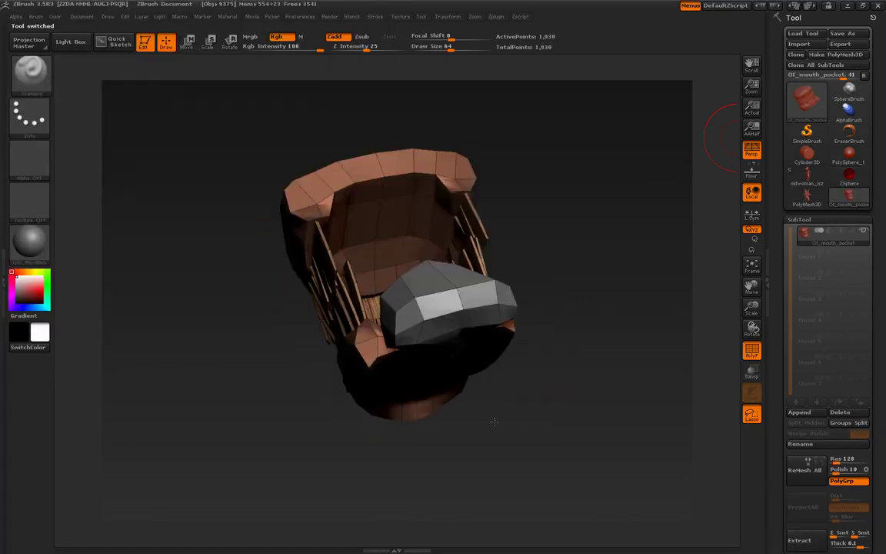
Append the mouth pocket mesh to the old woman model as a subtool and rename it.
left_click(627, 258)
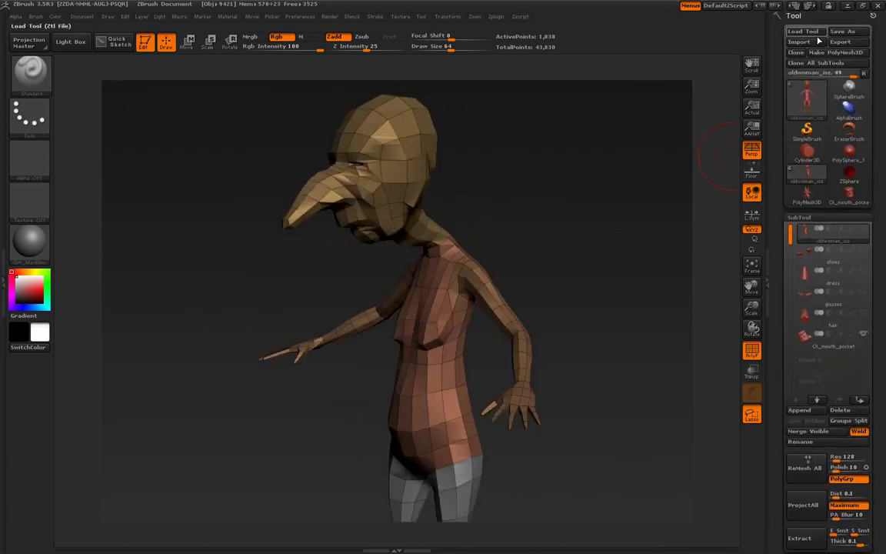
left_click(802, 30)
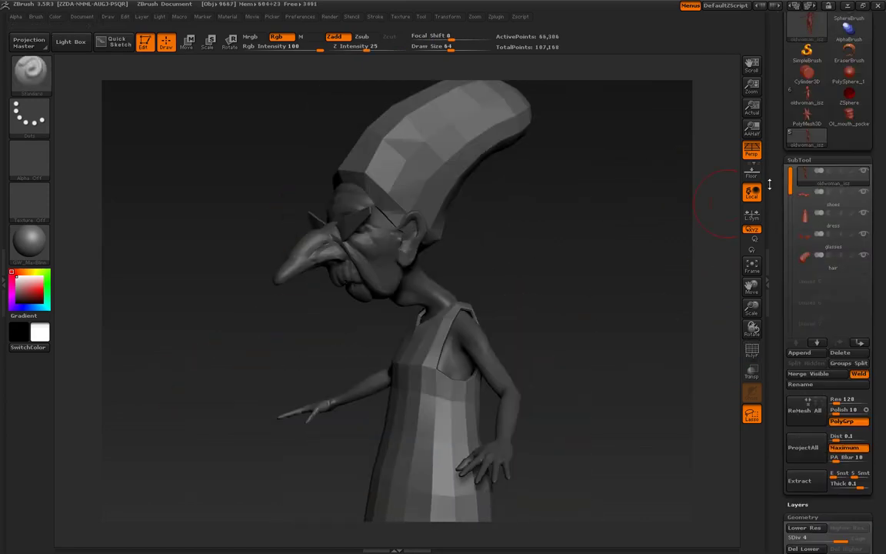
left_click(799, 315)
left_click(754, 320)
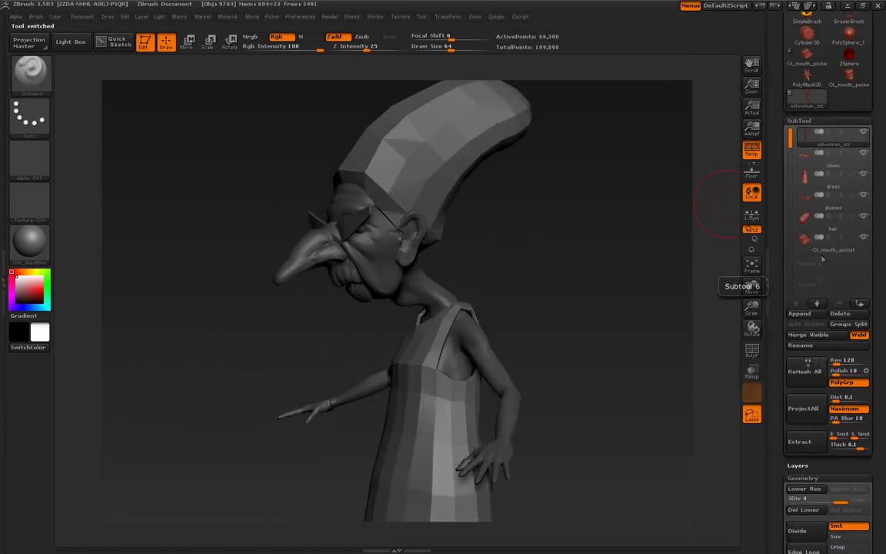
left_click(800, 345)
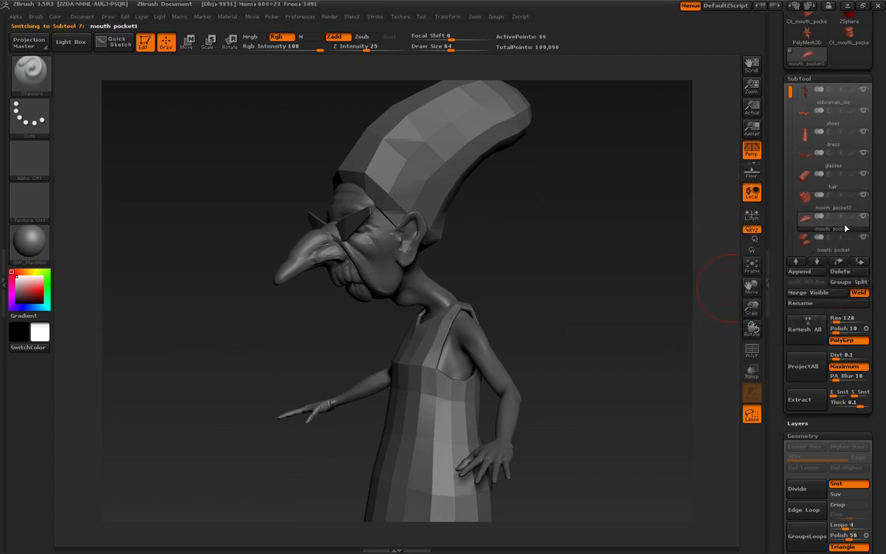